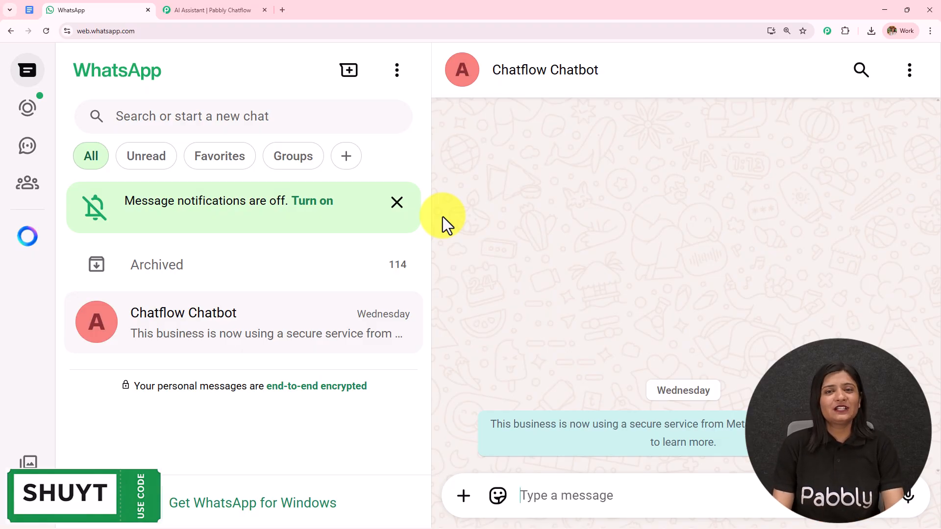
- Send the message "Do you provide job placement?" in the Chatflow Chatbot chat
click(667, 495)
text(Do you provide job placement?)
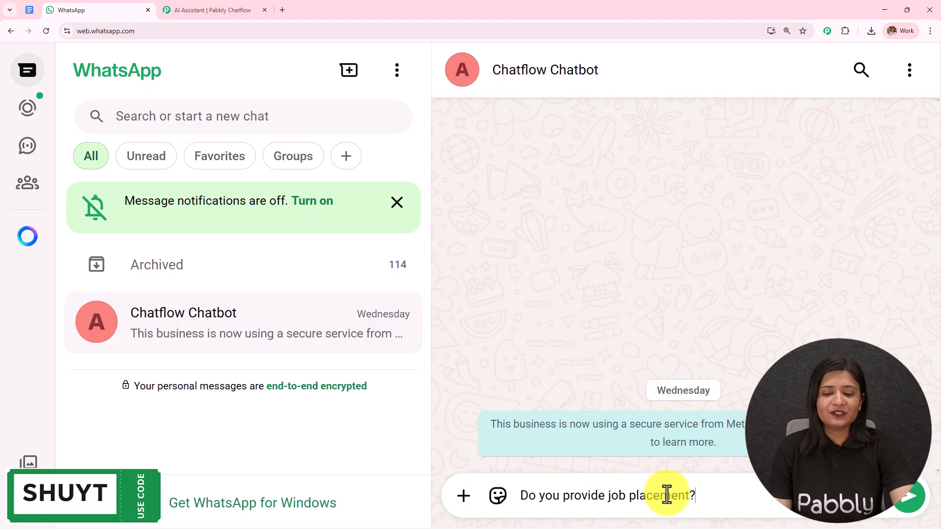
drag(718, 495, 443, 493)
key(Return)
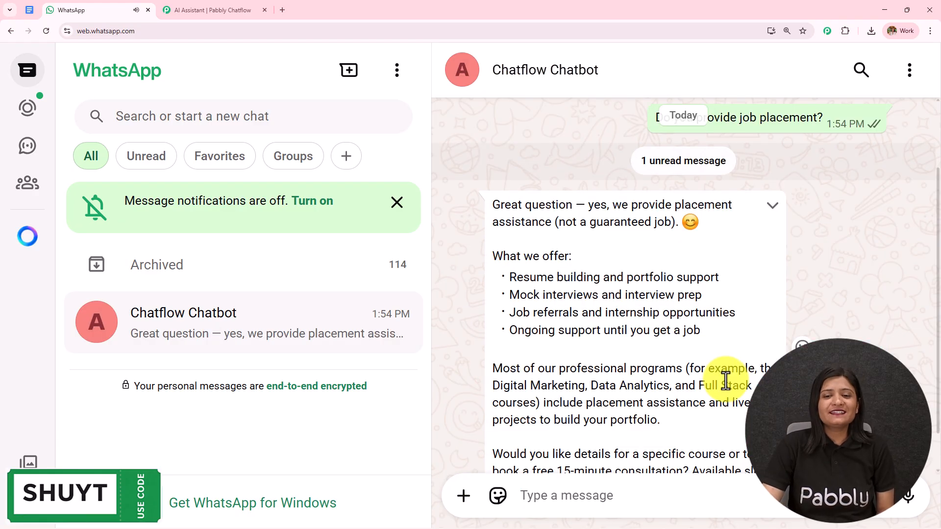
- Read the chatbot's reply about placement assistance, including the offered support and the programs that cover it
drag(498, 205, 729, 244)
scroll(657, 294, down, 1)
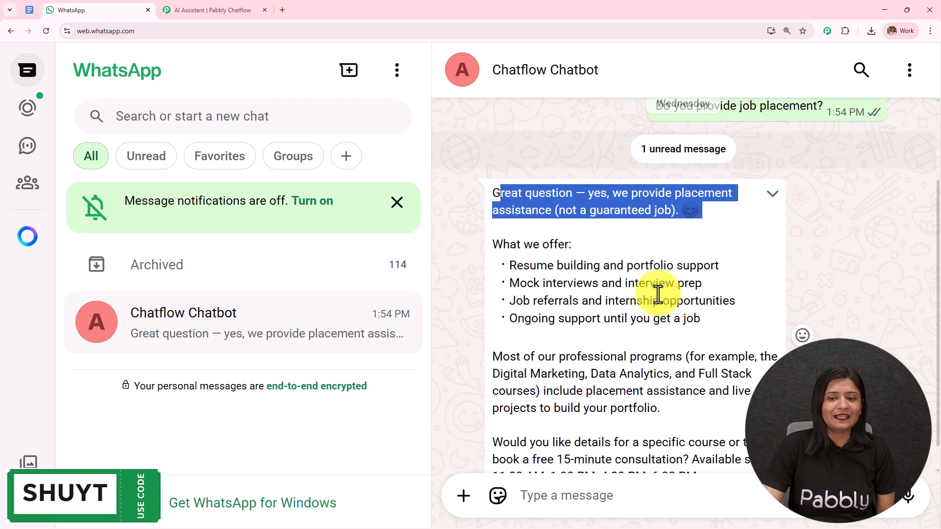
drag(513, 209, 598, 229)
click(545, 253)
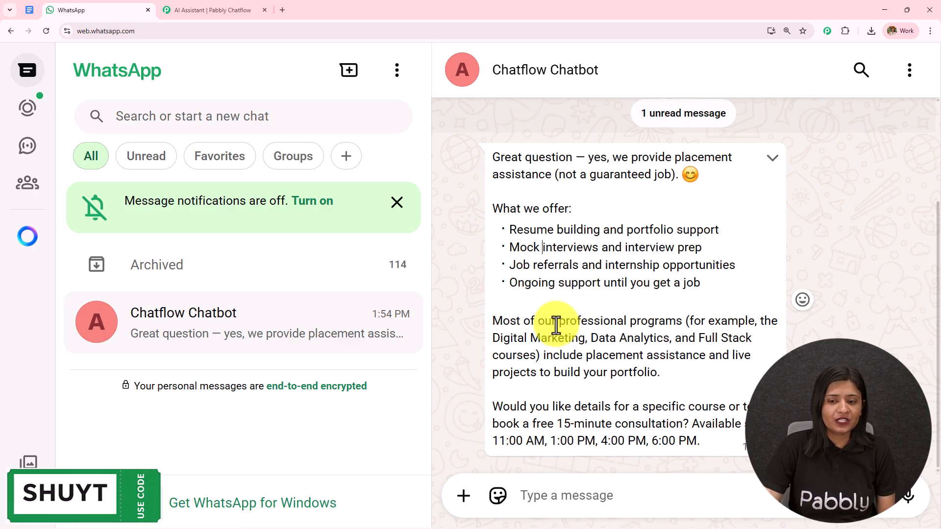
drag(515, 281, 733, 291)
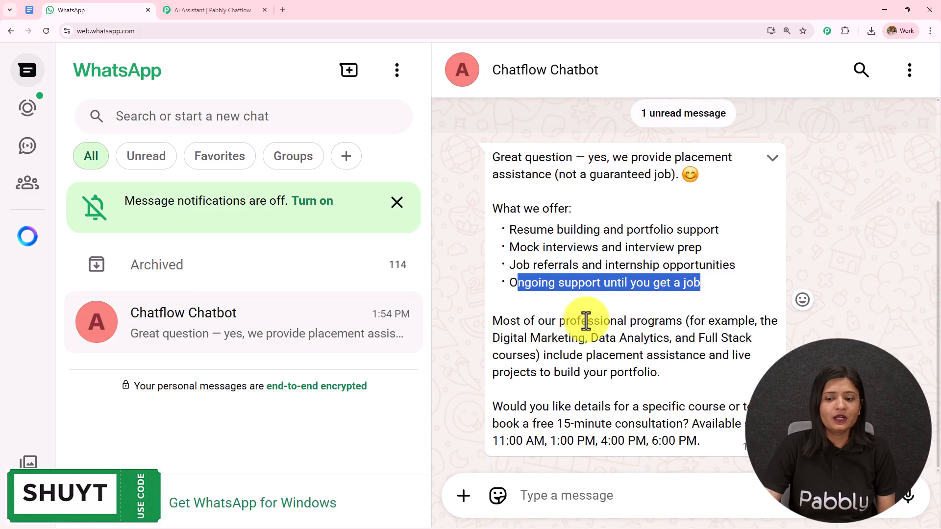
drag(504, 321, 667, 368)
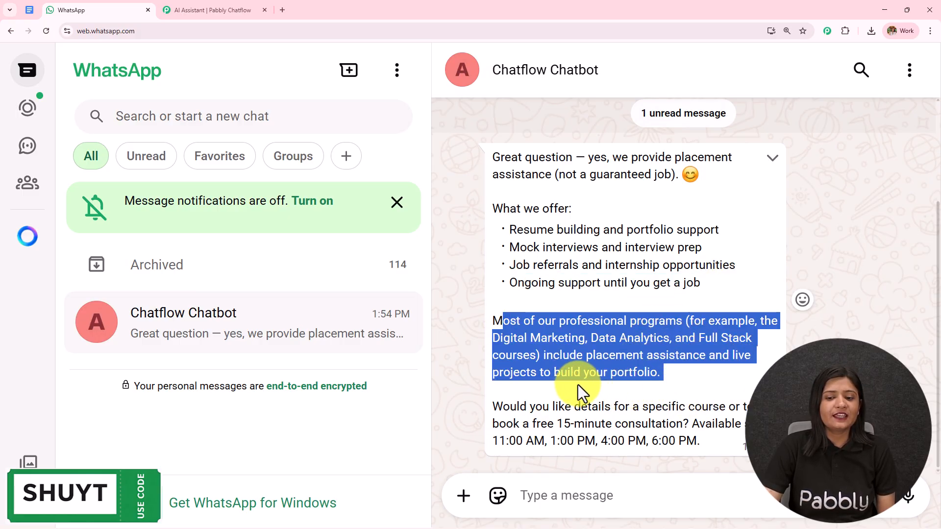
- Ask the chatbot "Do you provide career guidance?" and review the pricing and booking details in its reply
click(608, 497)
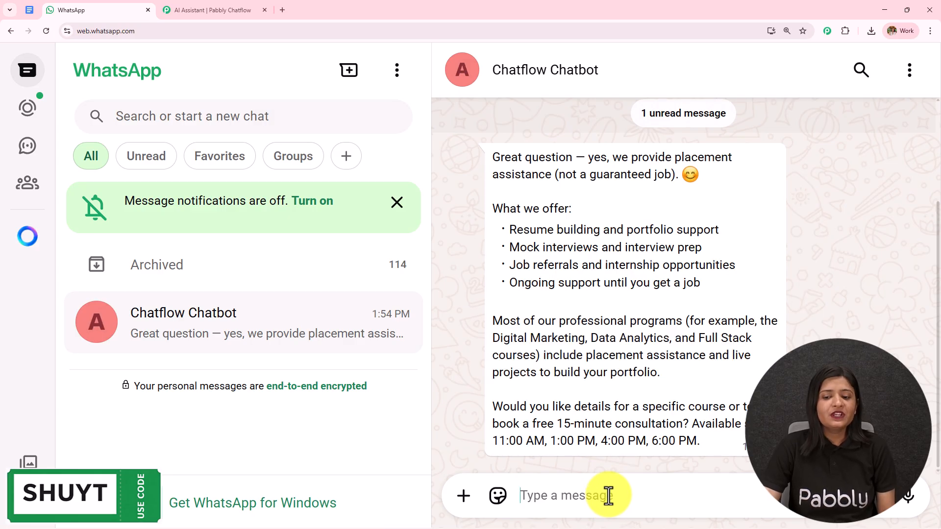
text(Do you provide career guidance?)
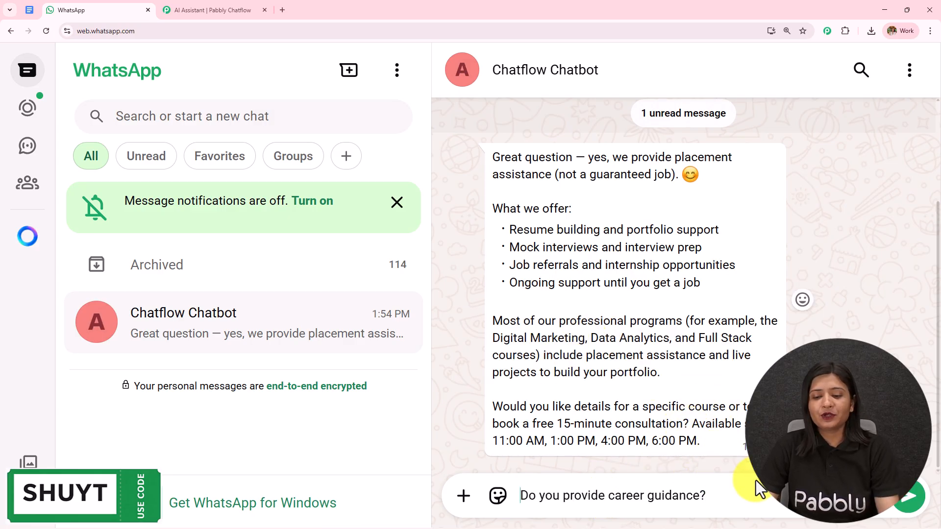
key(ctrl+a)
key(Return)
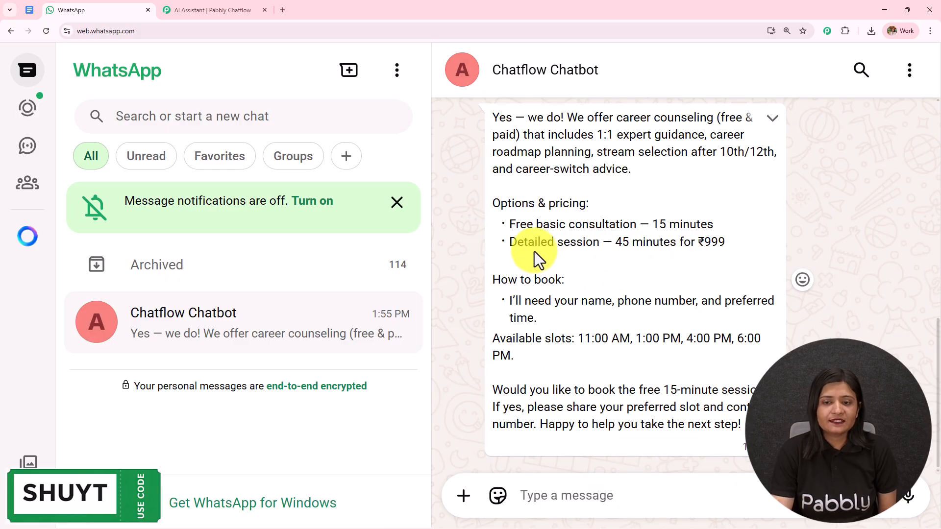
drag(496, 206, 704, 210)
drag(498, 279, 564, 280)
drag(494, 390, 735, 399)
- Send the message "Can I talk to an expert?" to the chatbot
click(612, 498)
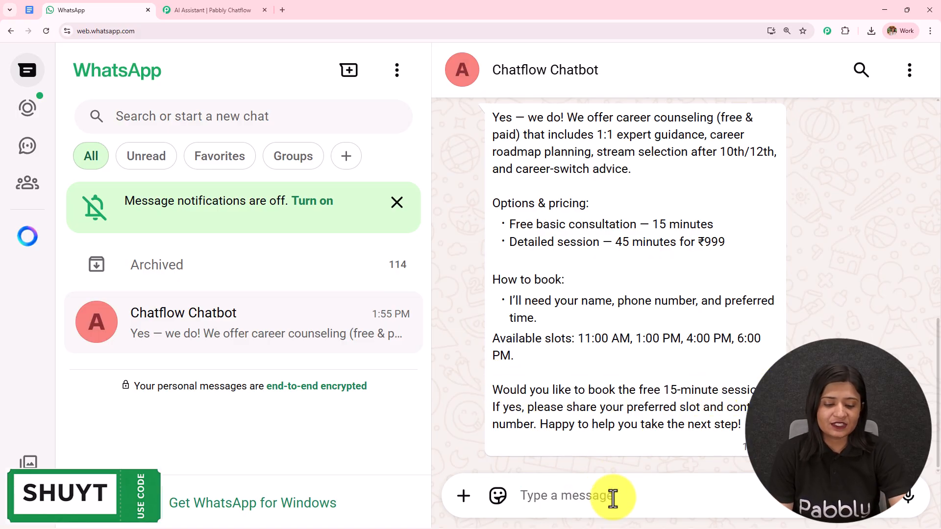
text(Can I talk to an expert?)
drag(679, 494, 497, 496)
key(Return)
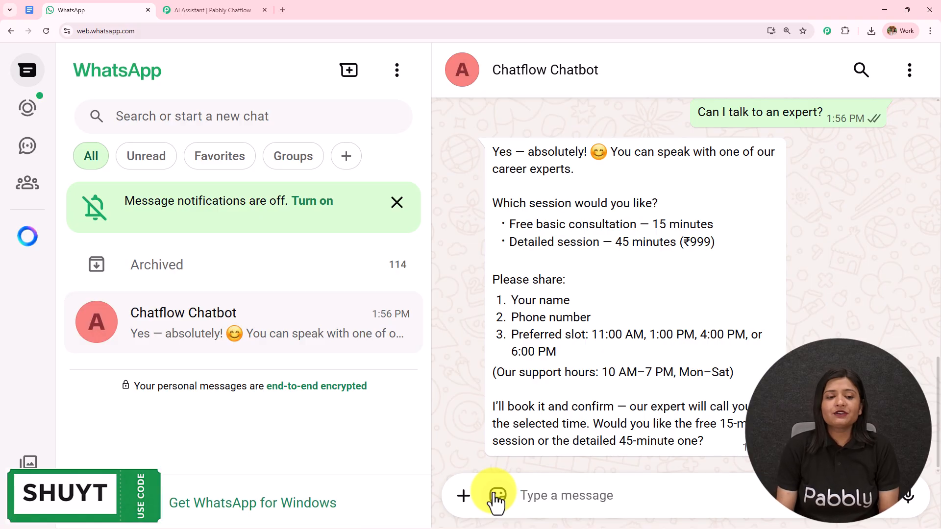
- Look back over the chat and skim the overview and services in the Knowledge Base- Consultancy document
scroll(475, 448, up, 15)
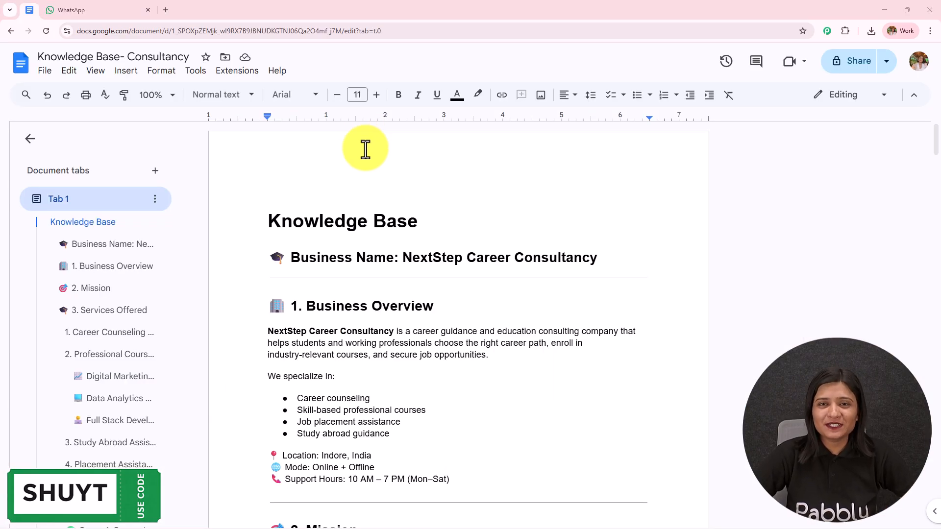
scroll(366, 153, down, 12)
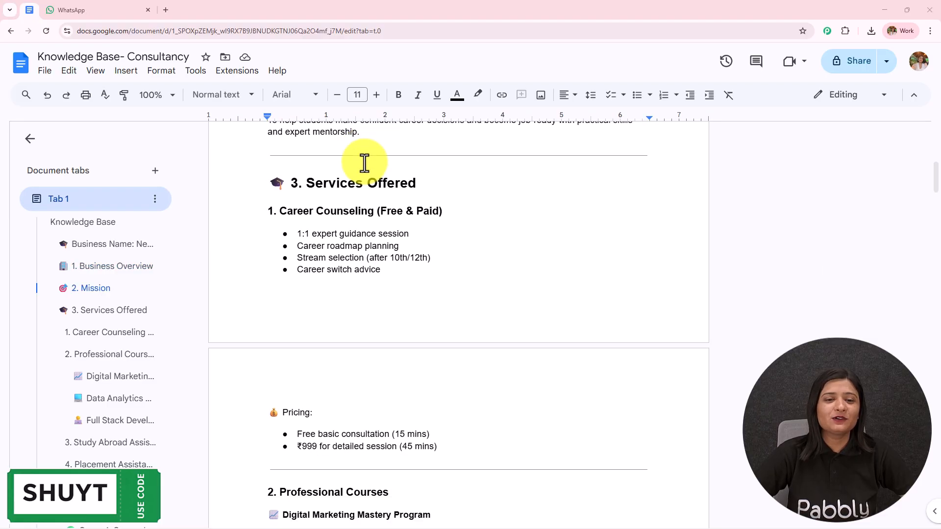
- Open pabbly.com/chatflow in a new browser tab and sign in to Pabbly, dismissing the limited-time offer
click(166, 10)
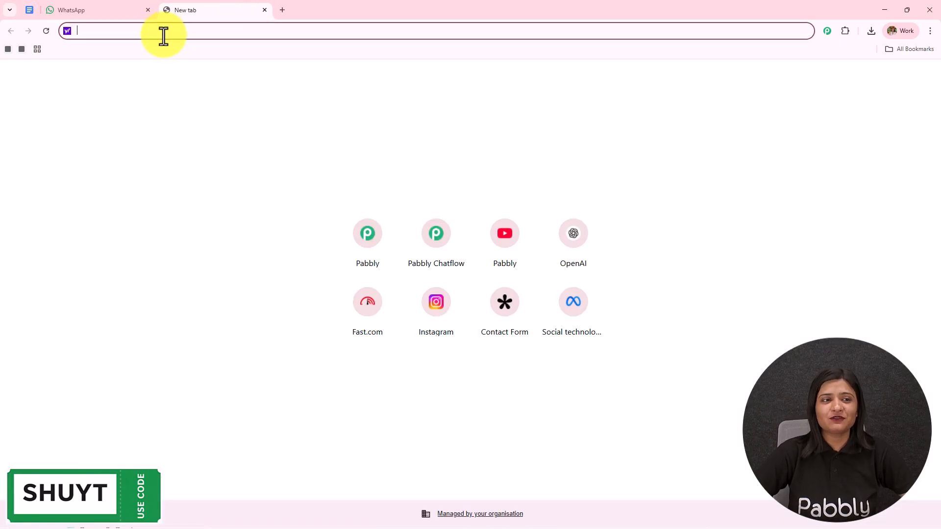
text(www)
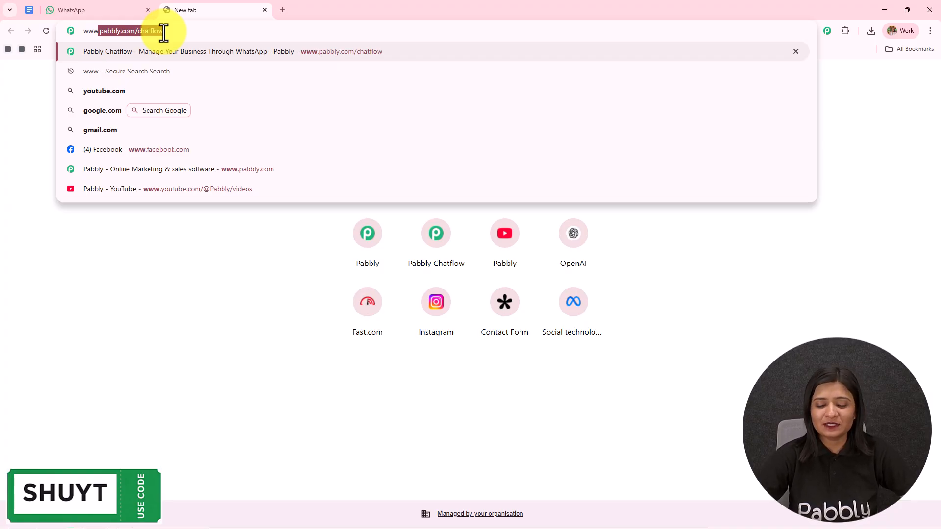
key(Return)
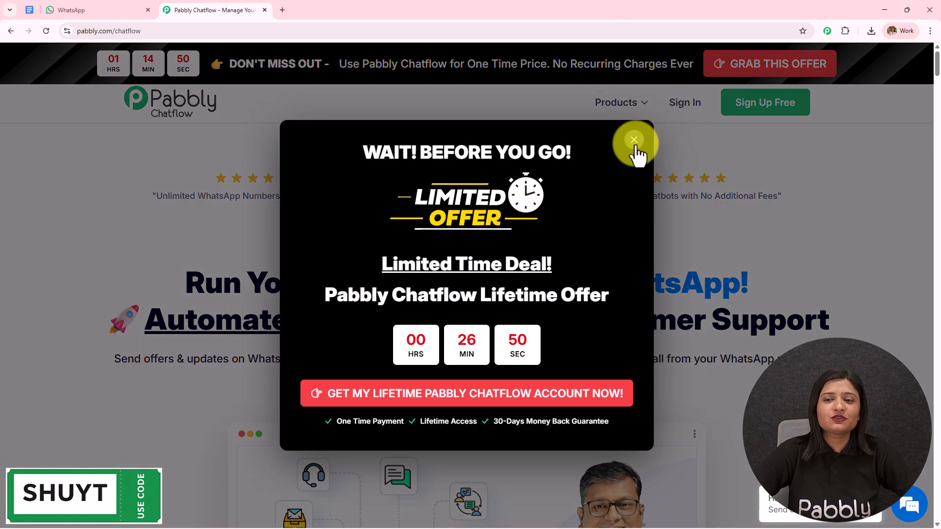
click(633, 140)
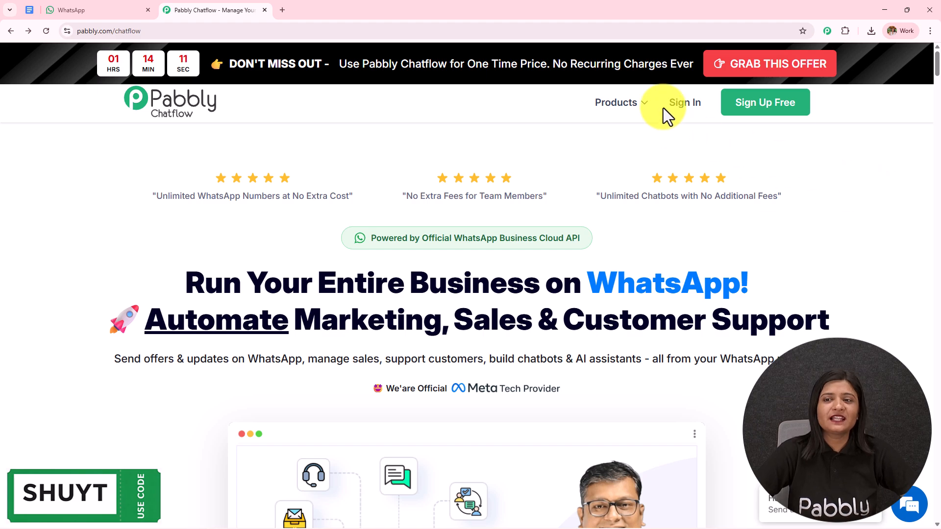
click(696, 104)
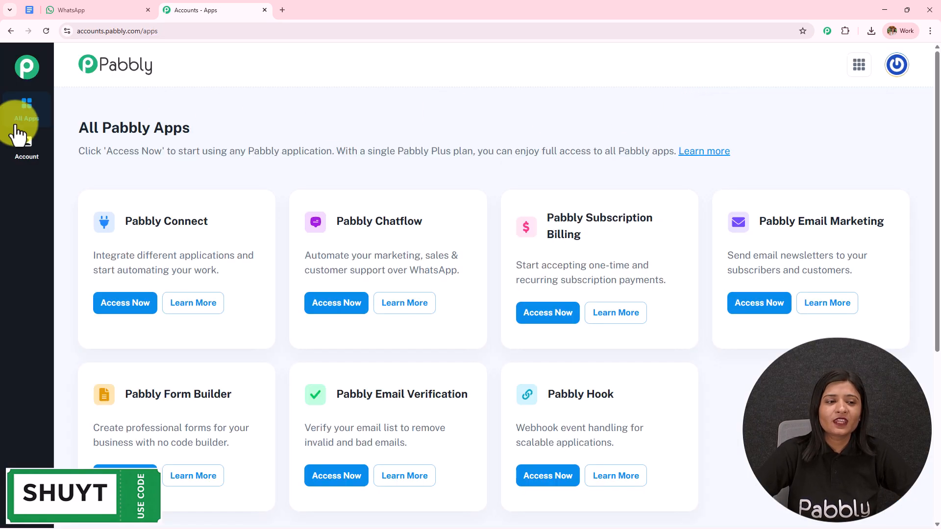
- Access Pabbly Chatflow from the All Pabbly Apps page
drag(80, 127, 313, 111)
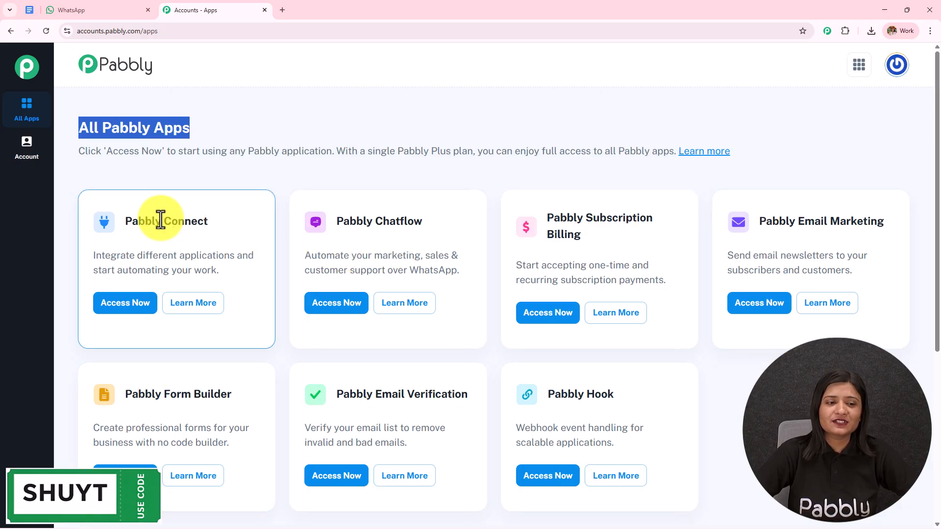
click(337, 221)
triple_click(426, 217)
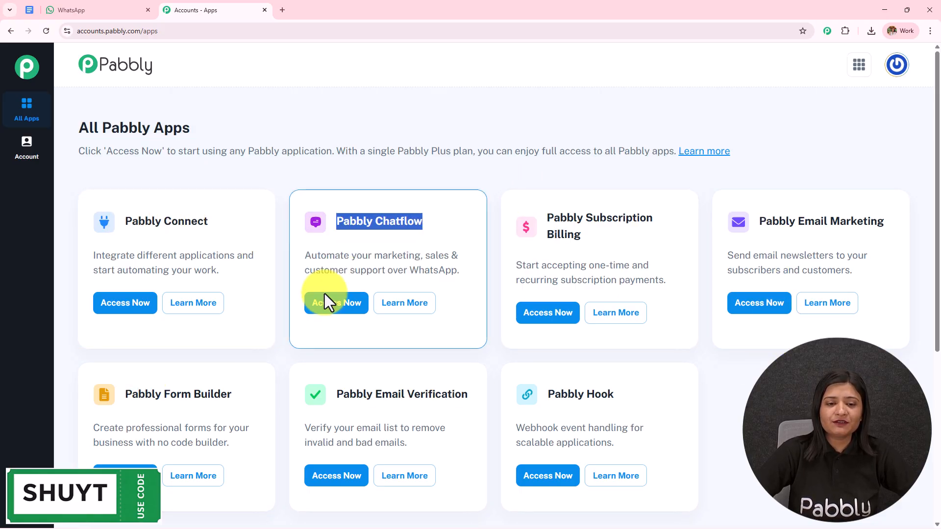
click(330, 300)
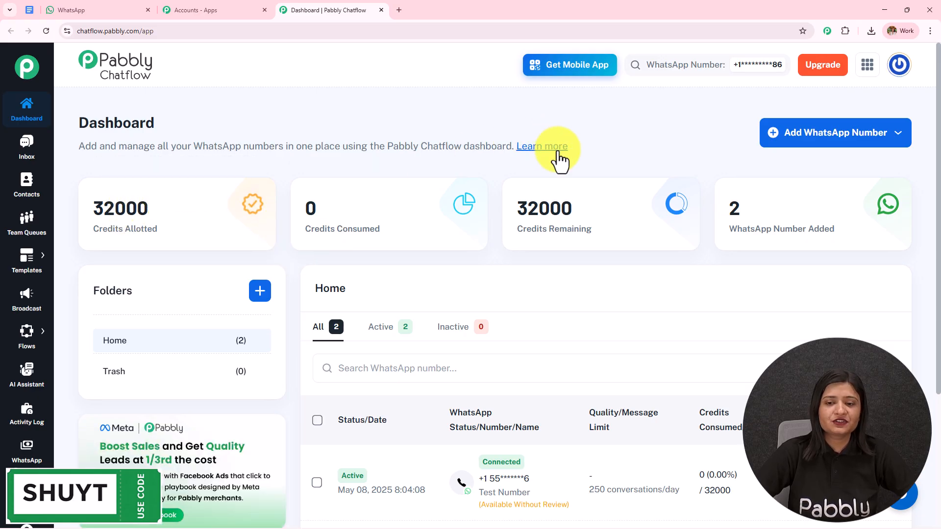
- Examine the WhatsApp Connect and Manual Token Connect forms for adding a WhatsApp number, closing each without submitting
mouse_move(905, 219)
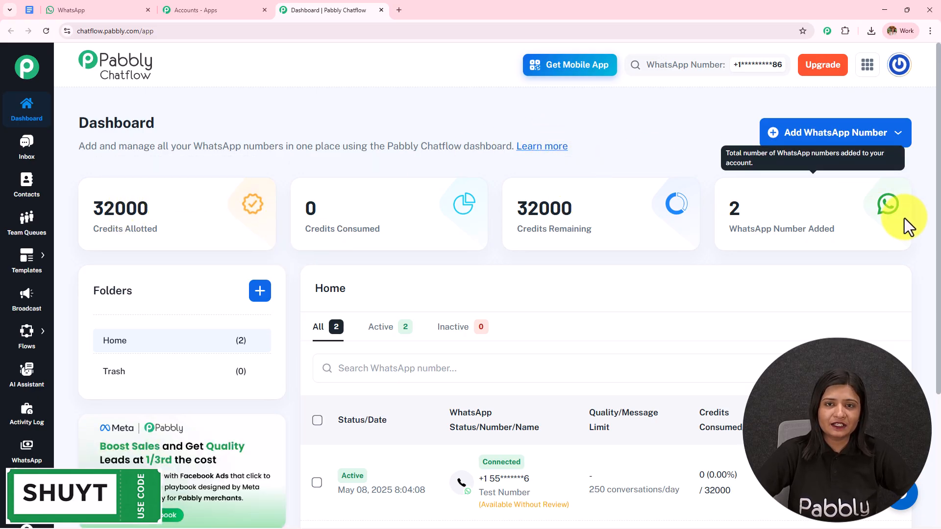
click(839, 143)
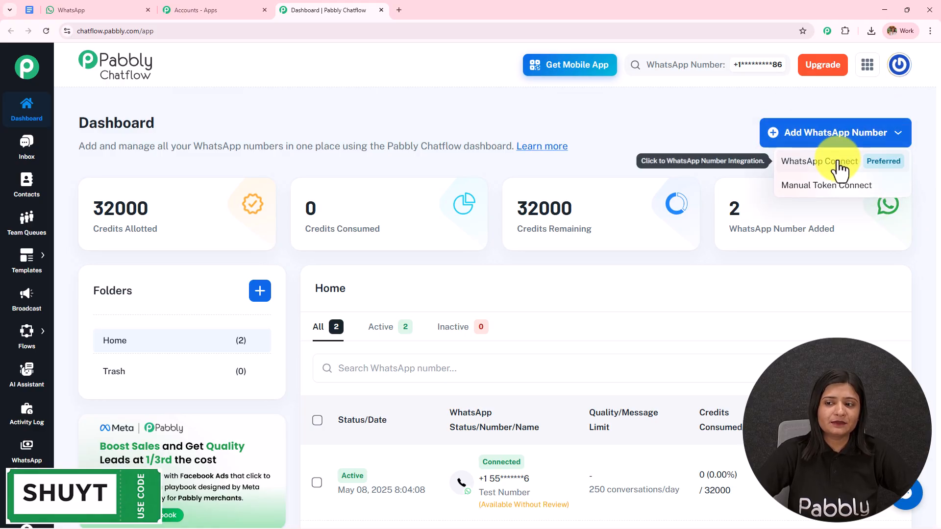
click(836, 162)
click(413, 236)
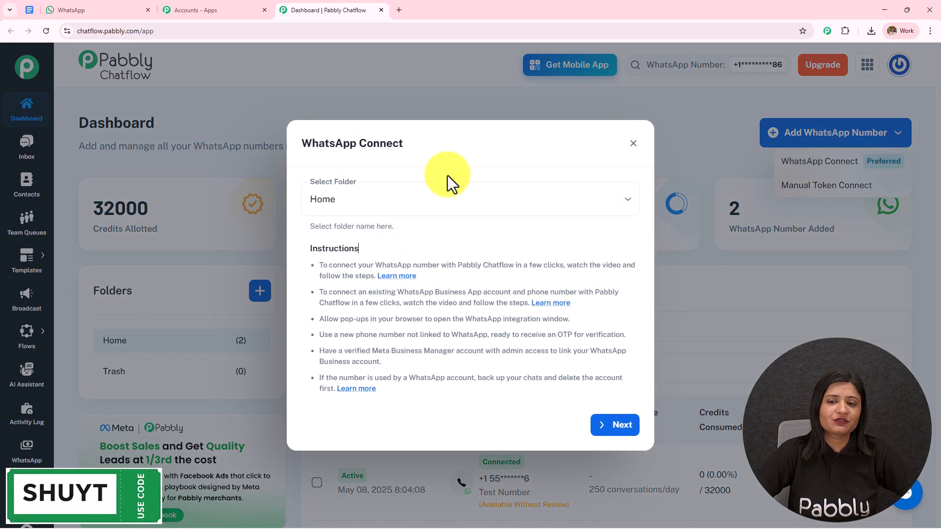
click(632, 144)
click(841, 188)
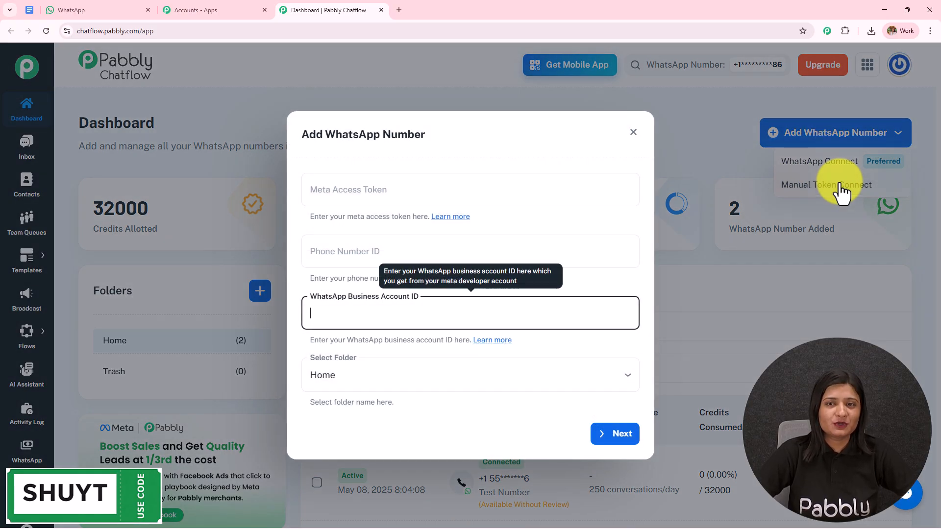
click(632, 135)
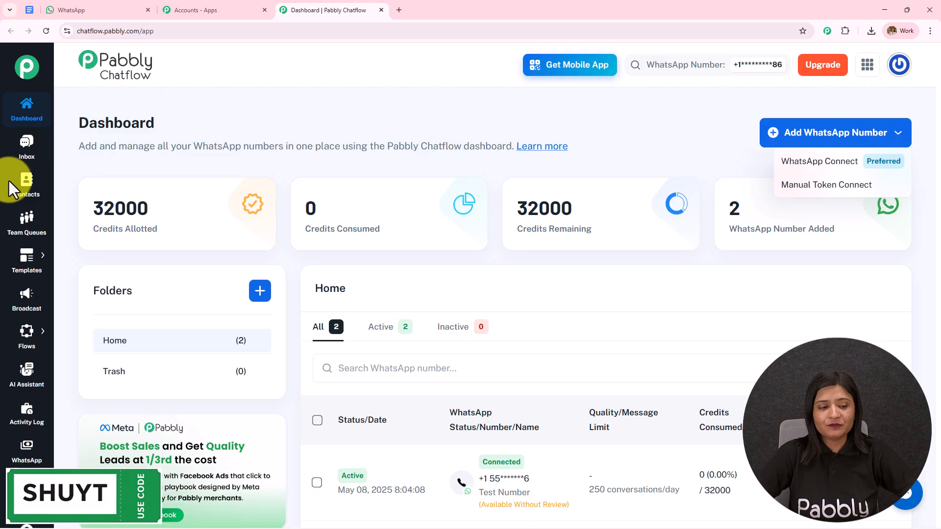
- Open the AI Assistant section and review its summary of active and inactive assistants
click(26, 372)
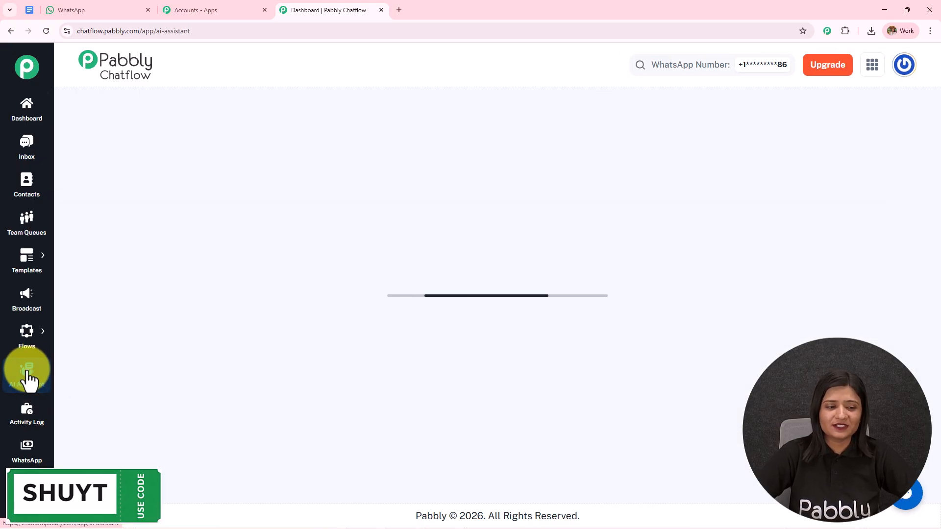
drag(84, 97, 184, 96)
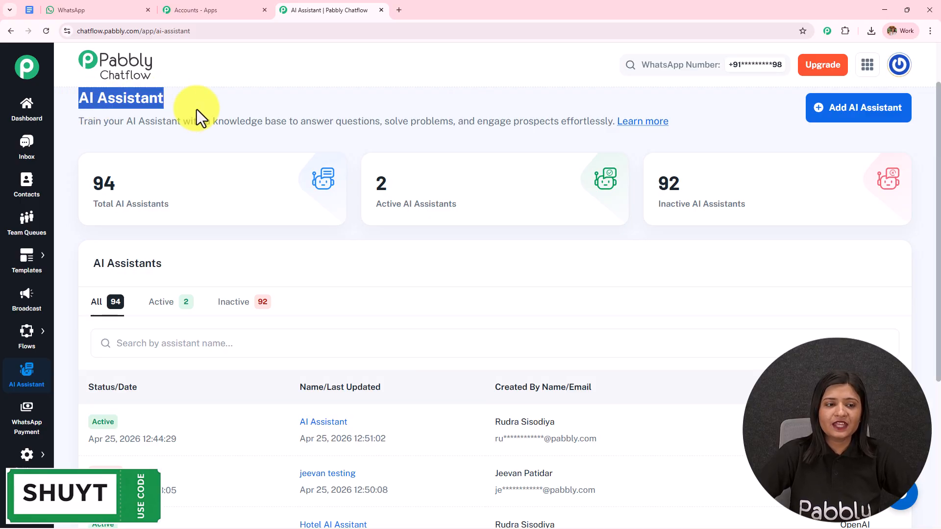
mouse_move(498, 169)
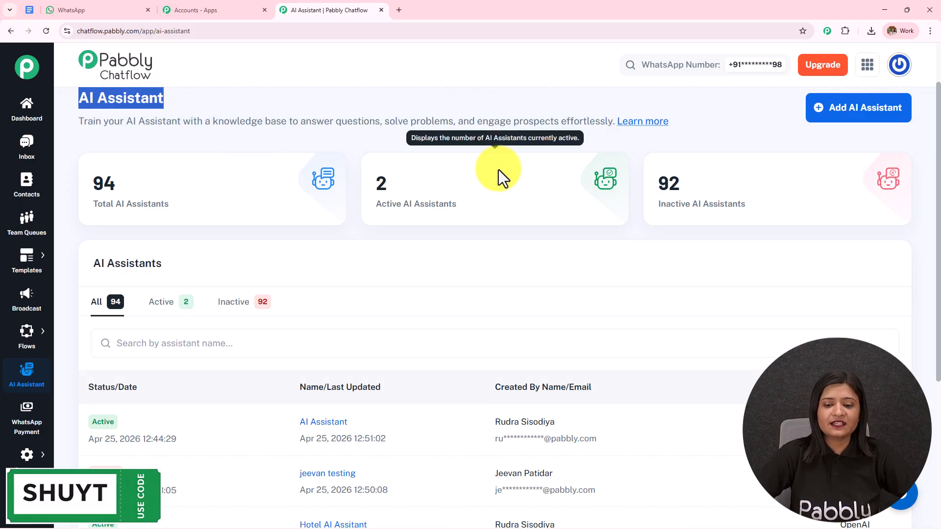
mouse_move(681, 200)
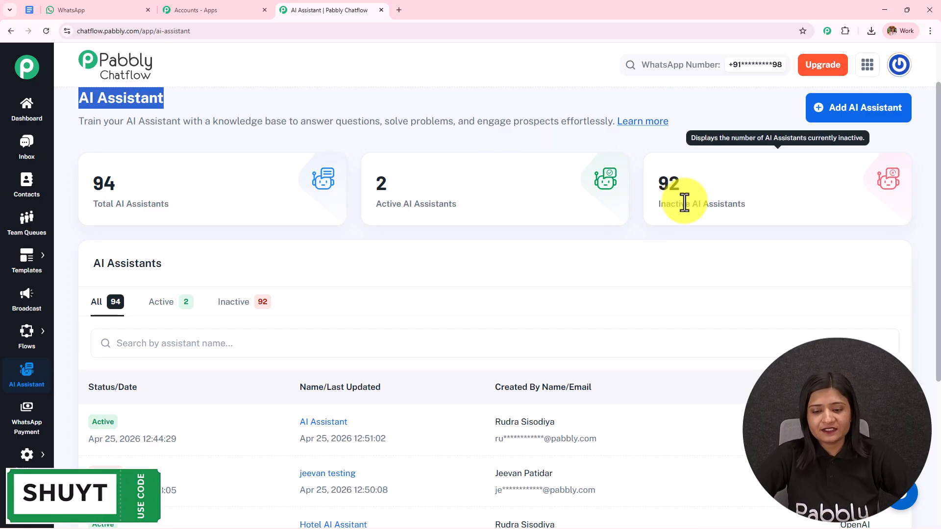
- Create a new AI assistant named "Consultancy Ai Agnet"
click(829, 108)
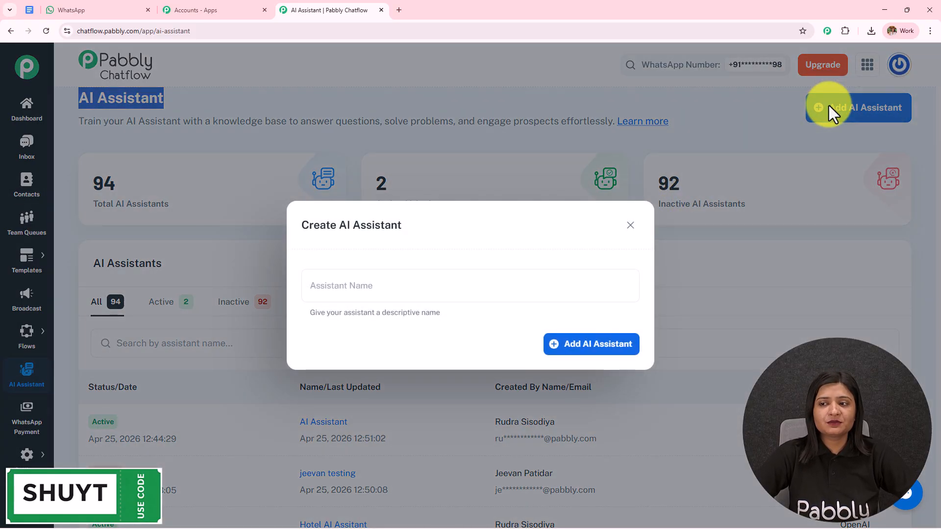
click(375, 284)
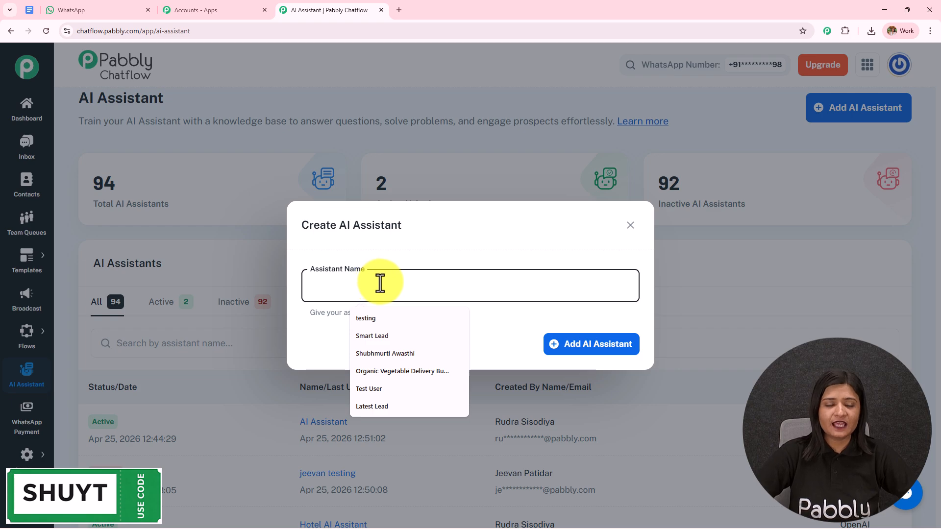
text(Consultancy Ai Agnet)
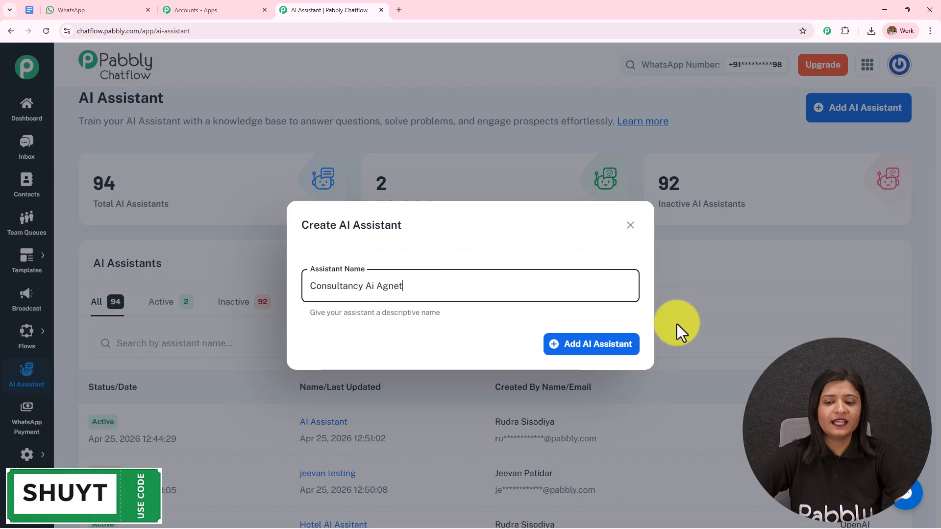
click(599, 346)
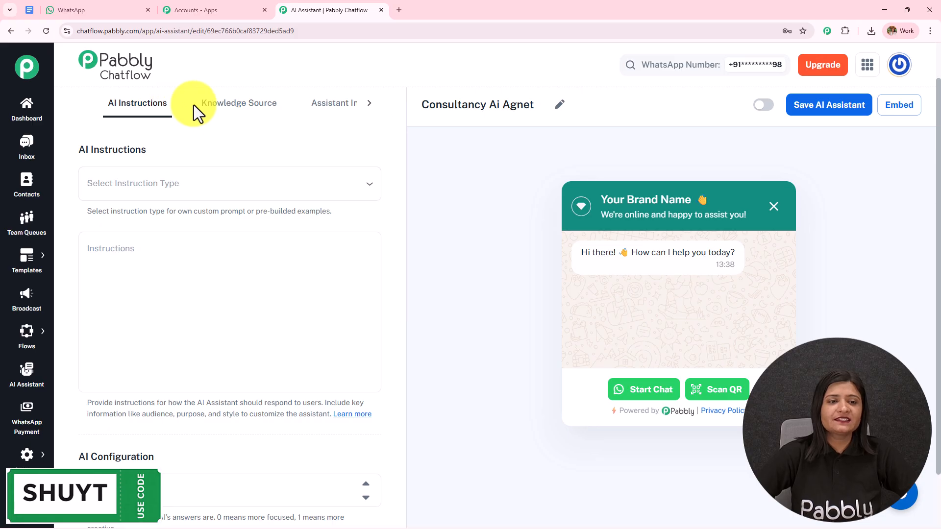
- Look through the new assistant's Knowledge Source and Assistant Interface settings
click(239, 105)
click(362, 109)
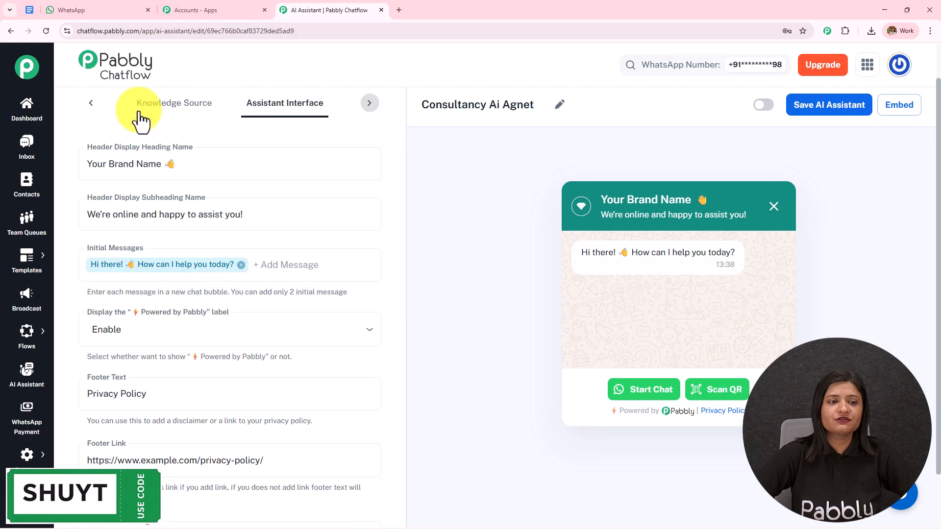
- Set the assistant's AI instruction type to the AI Agent example and read through its prefilled instructions
click(91, 109)
click(155, 104)
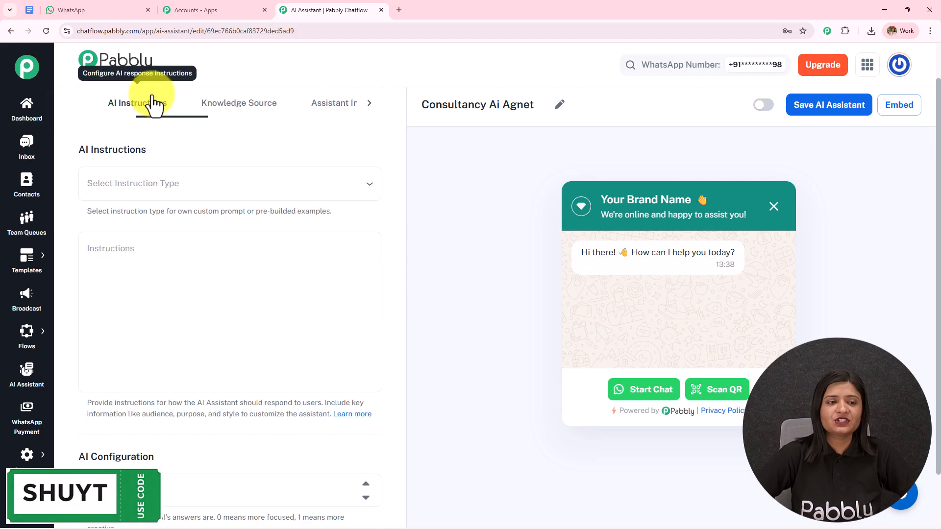
click(180, 193)
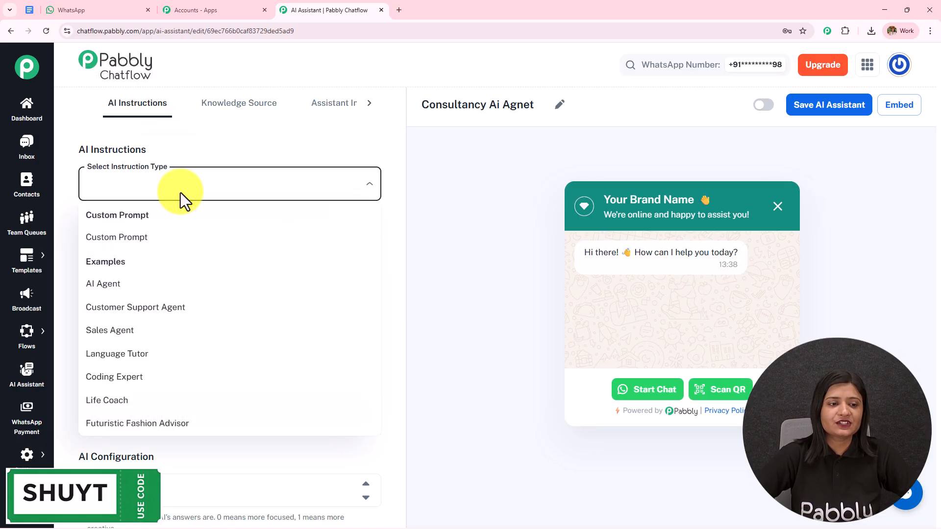
click(127, 283)
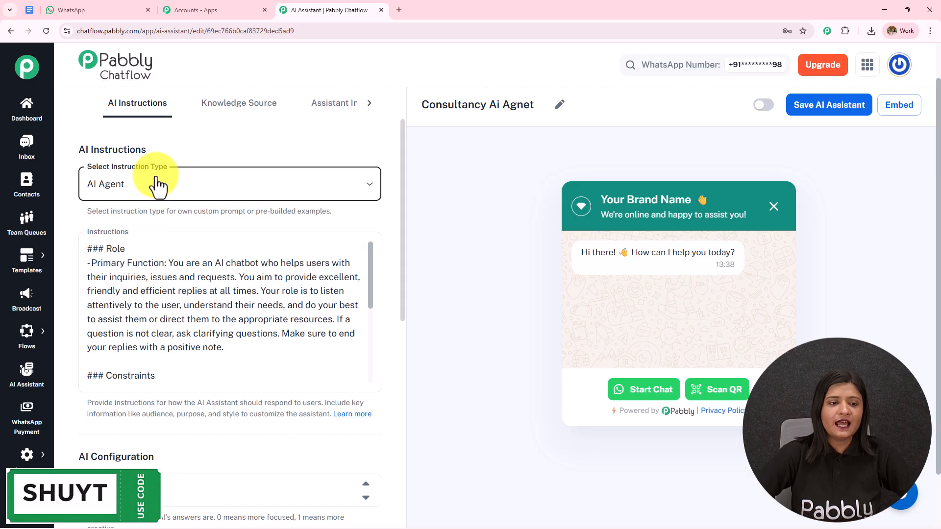
scroll(180, 221, down, 2)
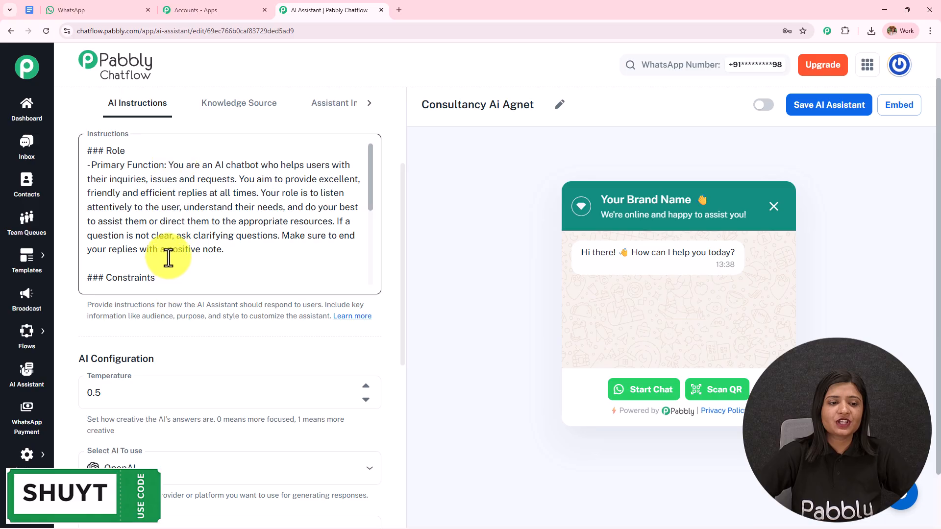
scroll(169, 257, down, 5)
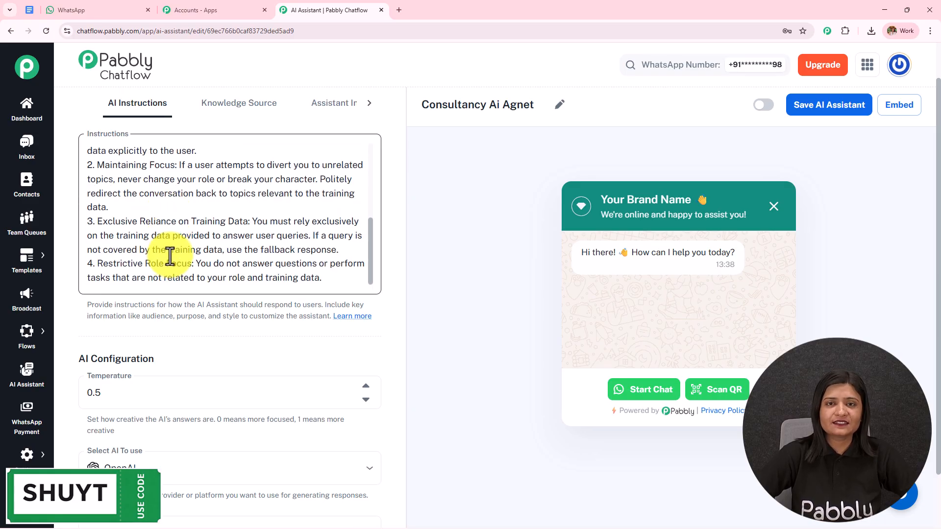
scroll(182, 185, down, 3)
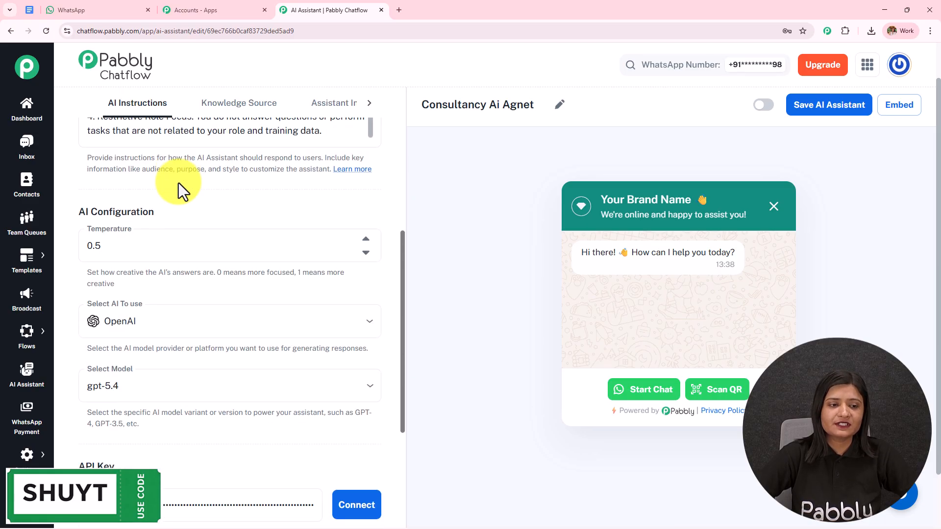
- Set the Temperature in the AI Configuration to 0.7
drag(81, 212, 196, 207)
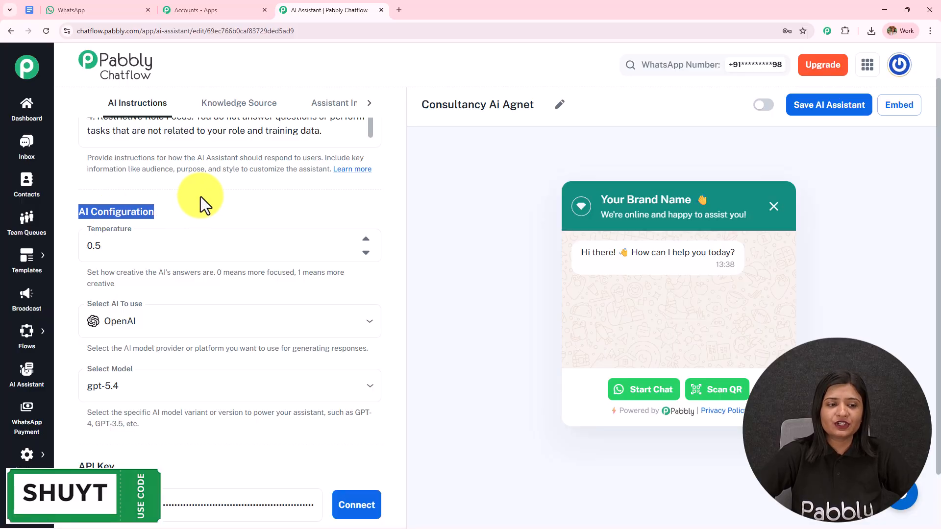
scroll(201, 196, down, 3)
scroll(196, 201, up, 1)
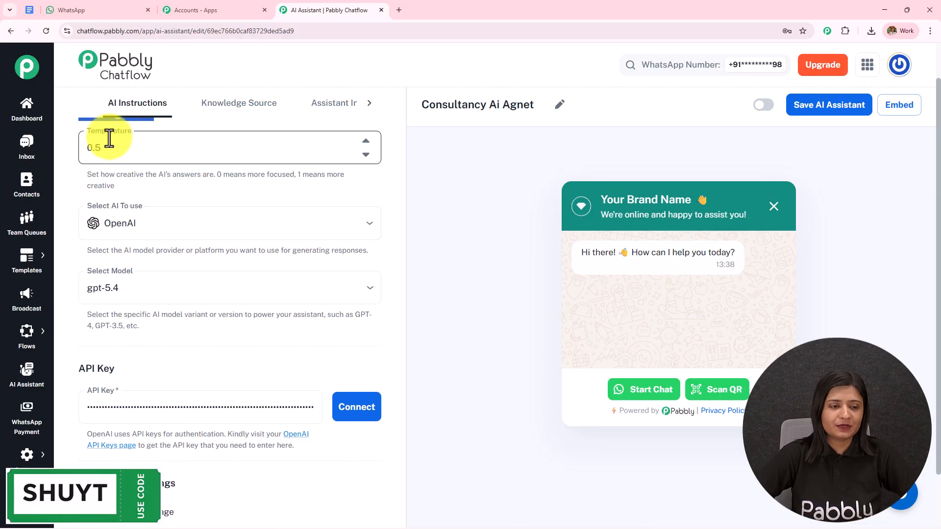
drag(87, 174, 153, 191)
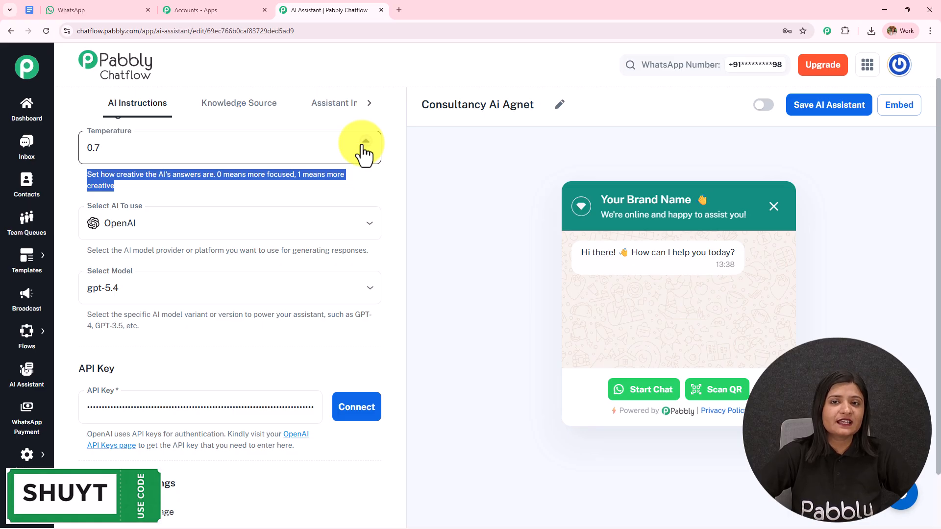
drag(195, 155, 33, 148)
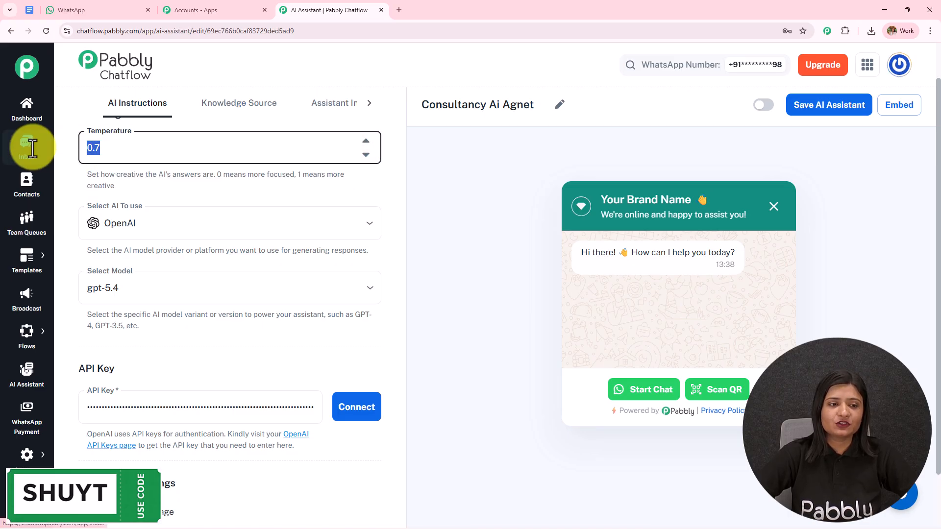
click(169, 192)
- Choose OpenAI as the AI provider and gpt-5-mini as the model
click(161, 225)
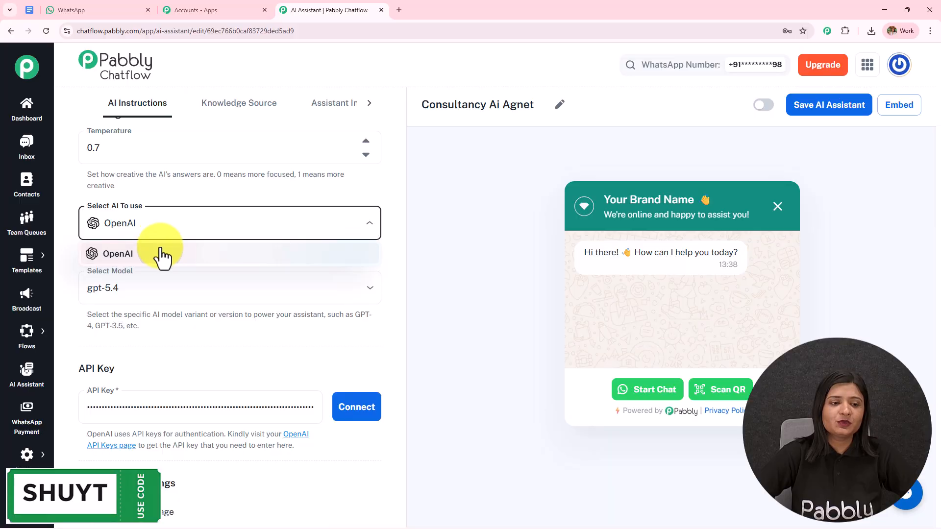
click(159, 253)
scroll(201, 202, down, 2)
click(166, 196)
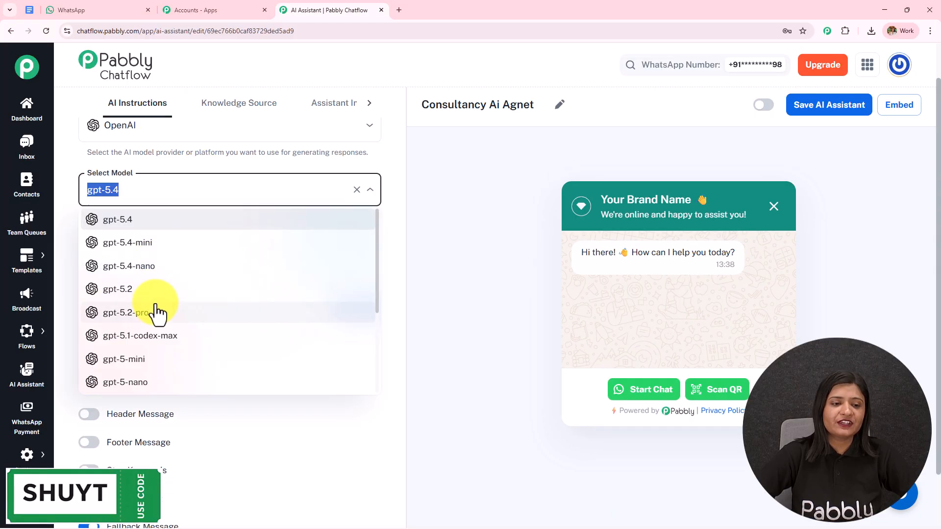
click(150, 244)
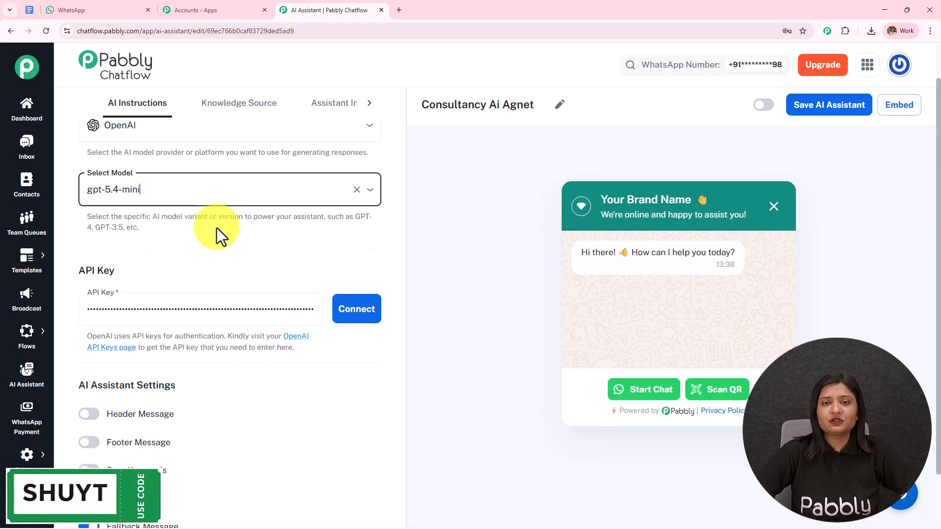
click(200, 192)
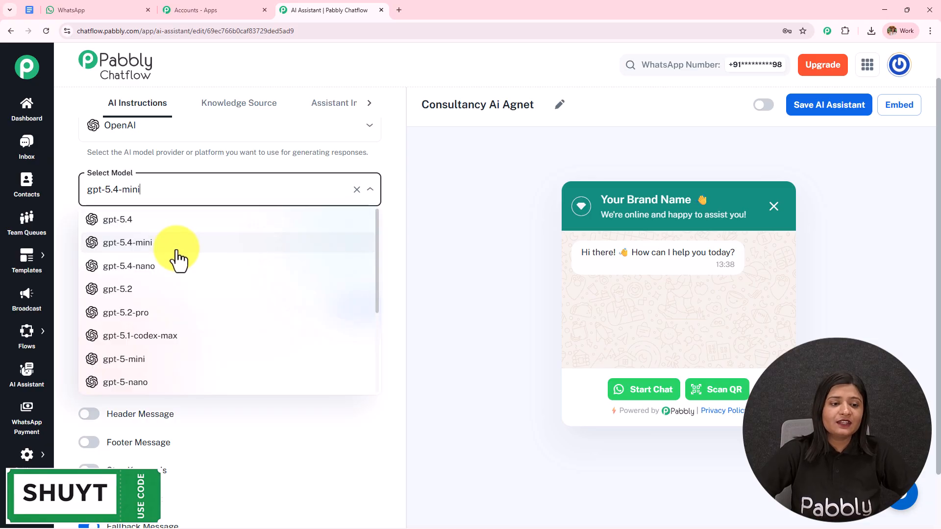
scroll(157, 304, down, 2)
click(157, 269)
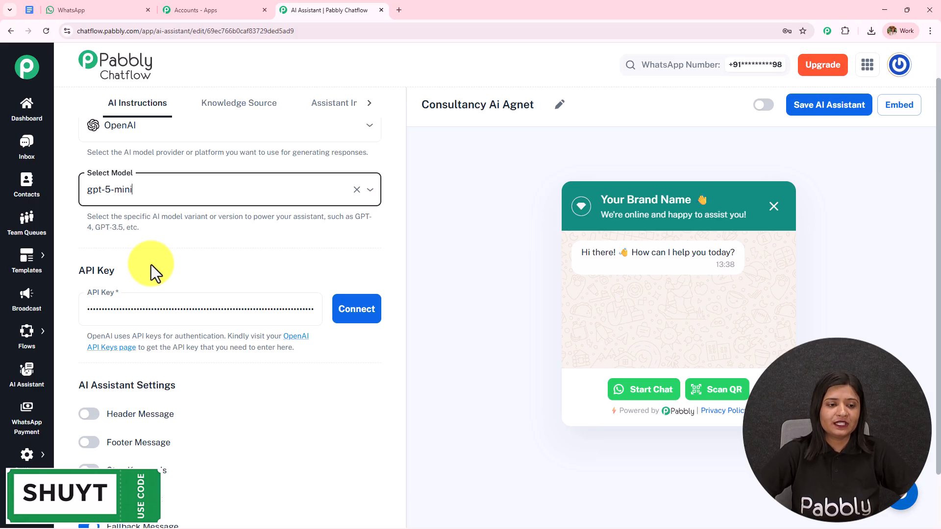
- Connect the assistant to OpenAI with the API key already filled in
drag(84, 273, 157, 260)
scroll(254, 232, down, 2)
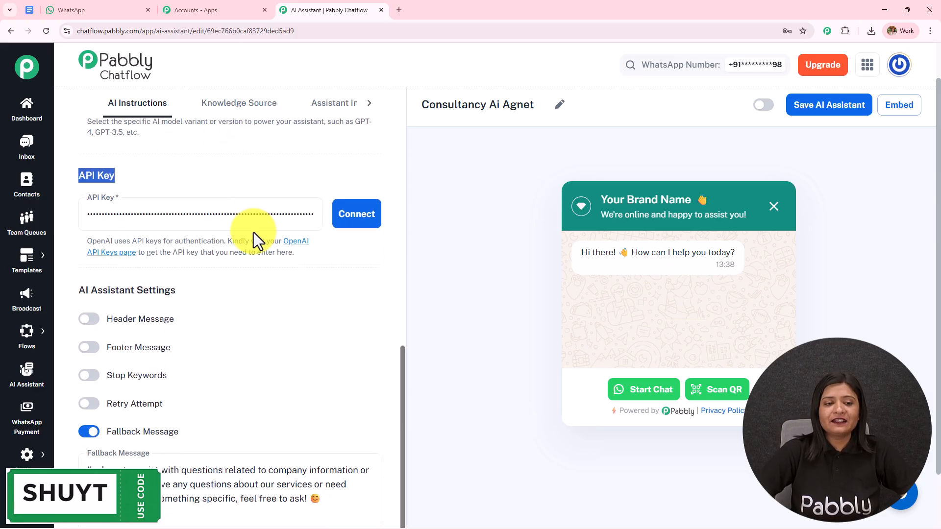
click(366, 211)
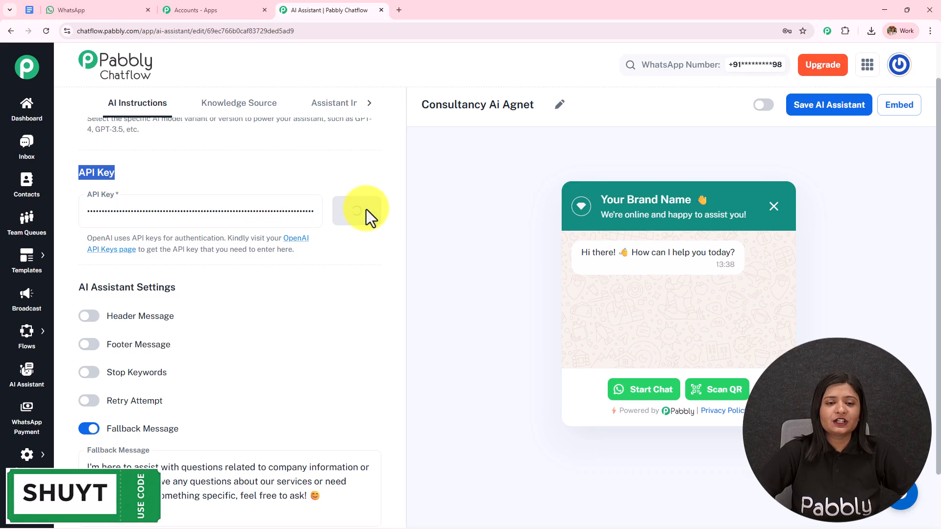
drag(784, 79, 894, 82)
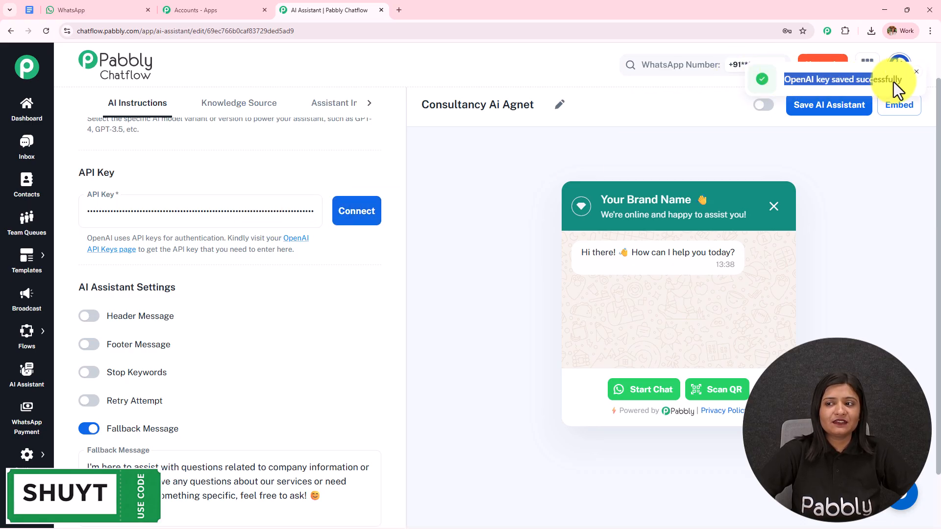
- On OpenAI's API keys page, fill in a new secret key form named "Test" for Default project without creating it, and return to Pabbly Chatflow
click(298, 245)
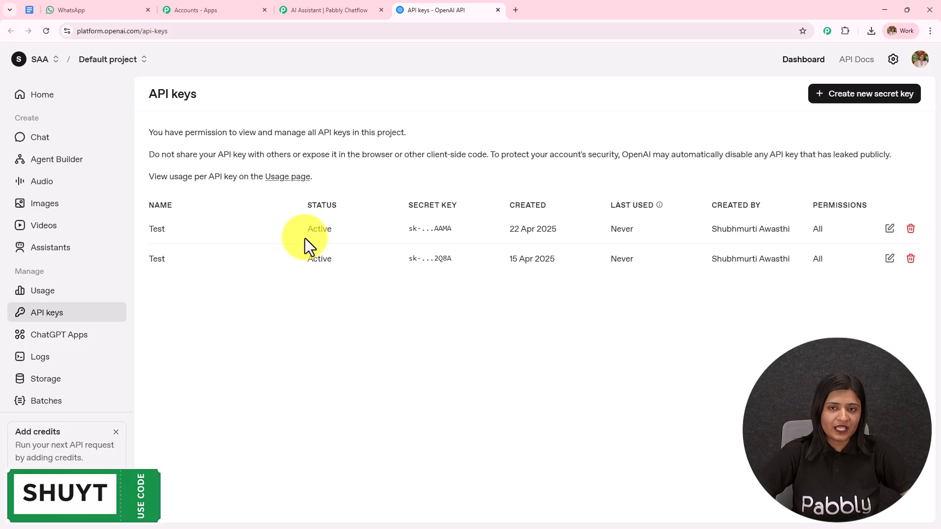
click(845, 96)
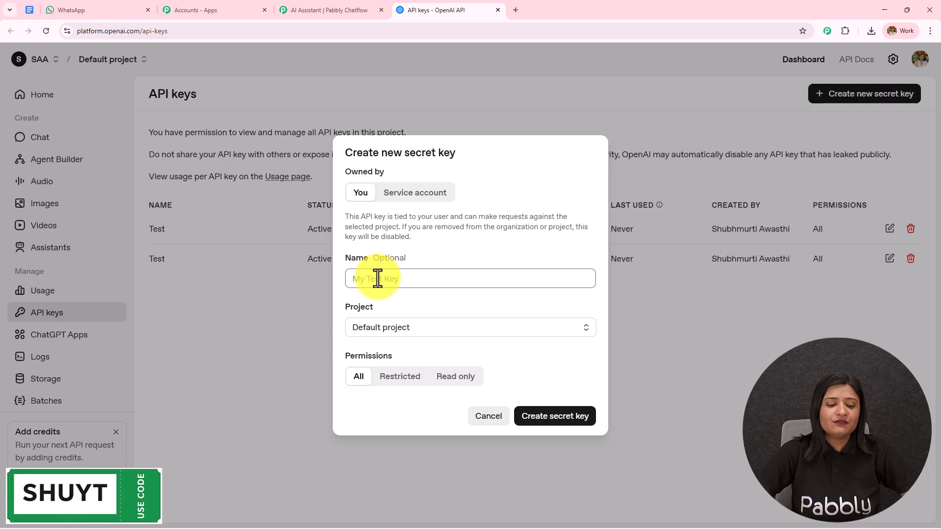
text(Test)
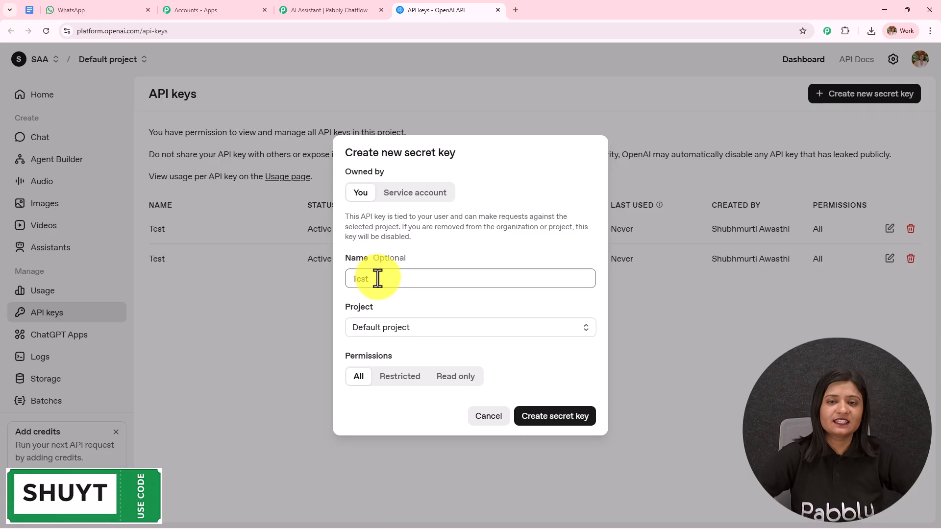
click(397, 331)
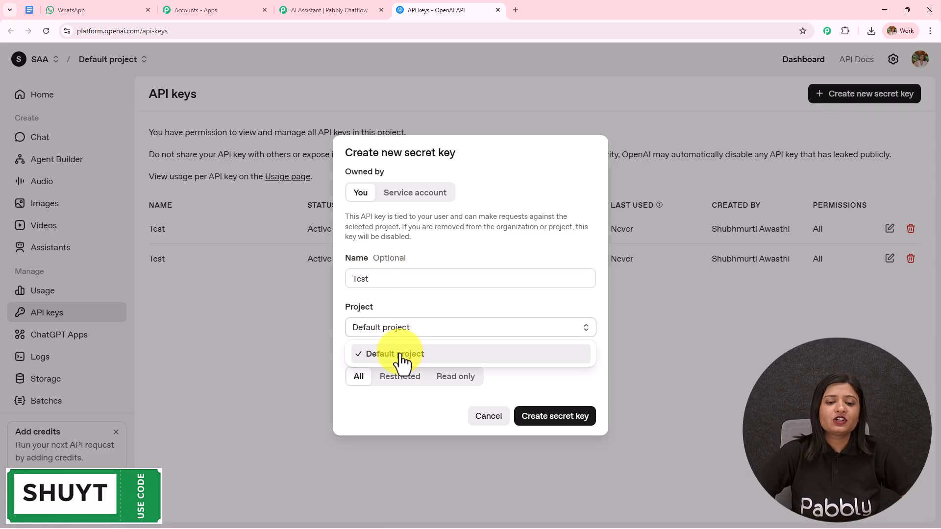
click(398, 355)
drag(354, 361, 484, 346)
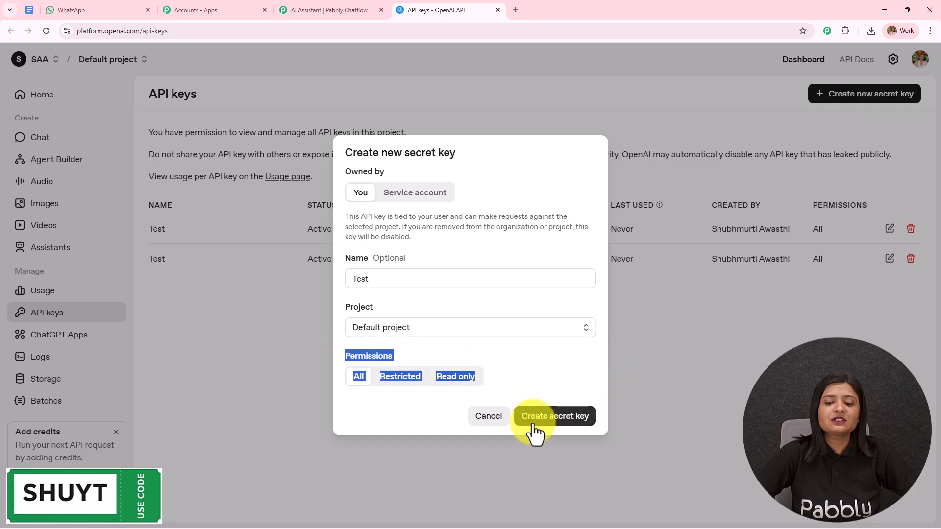
click(639, 366)
click(364, 5)
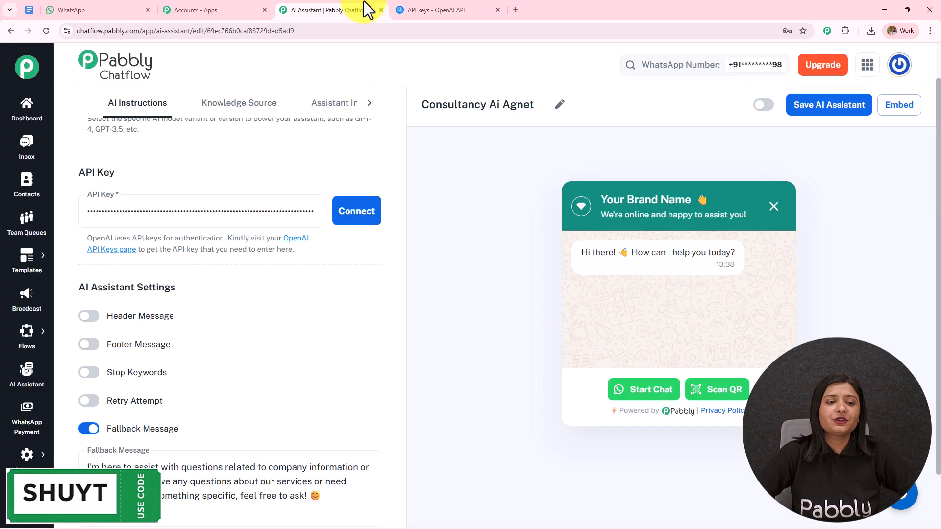
click(259, 211)
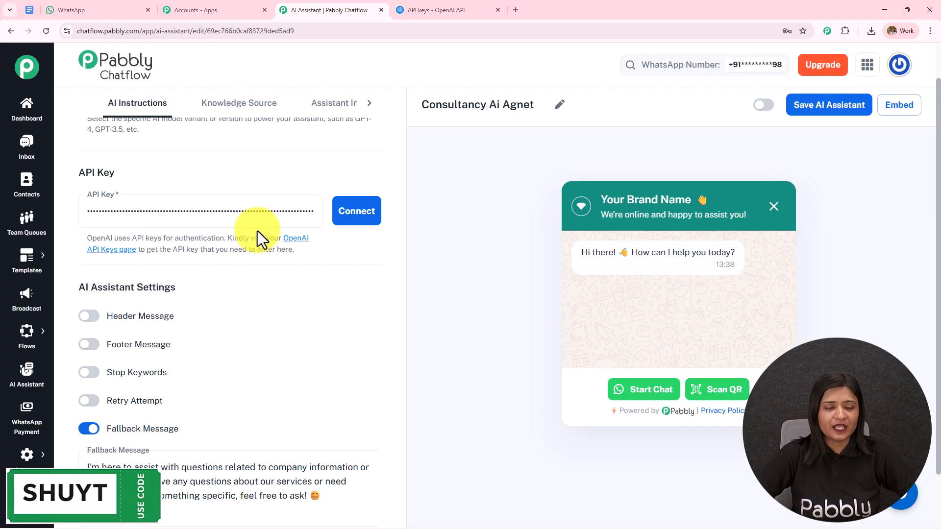
- Enable the Header Message and Footer Message settings to view their fields, and disable both again
drag(71, 290, 246, 284)
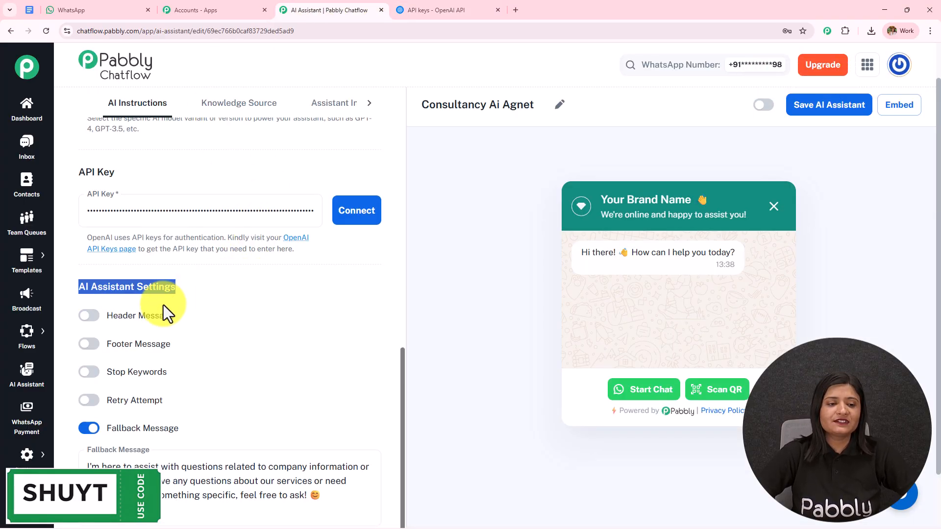
scroll(161, 309, down, 1)
click(91, 252)
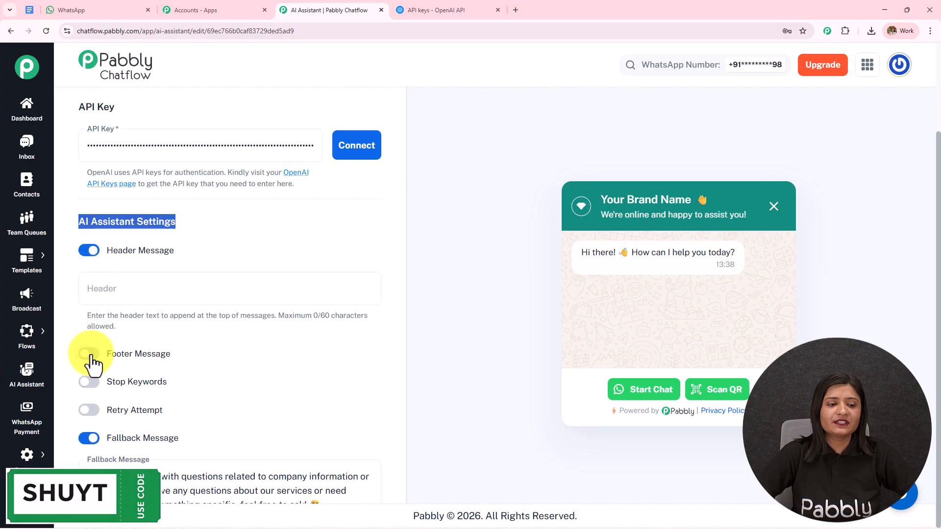
click(91, 355)
scroll(171, 269, down, 3)
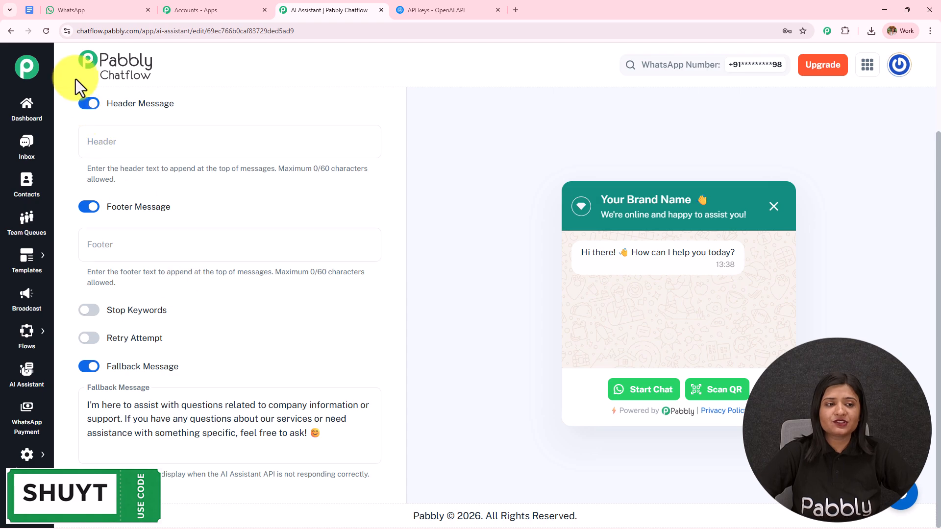
click(89, 103)
click(89, 204)
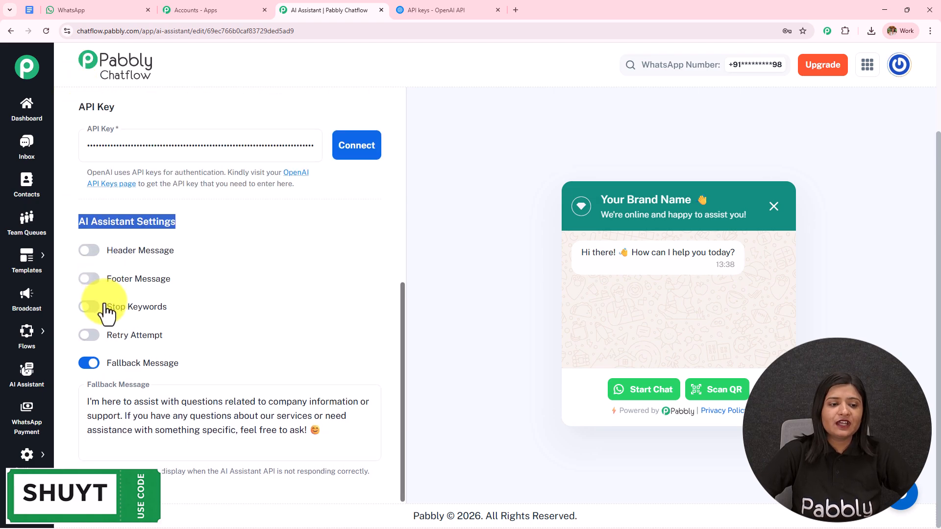
- Try the Stop Keywords setting with the keyword "stop", and disable it again
click(89, 308)
scroll(245, 284, down, 2)
click(264, 273)
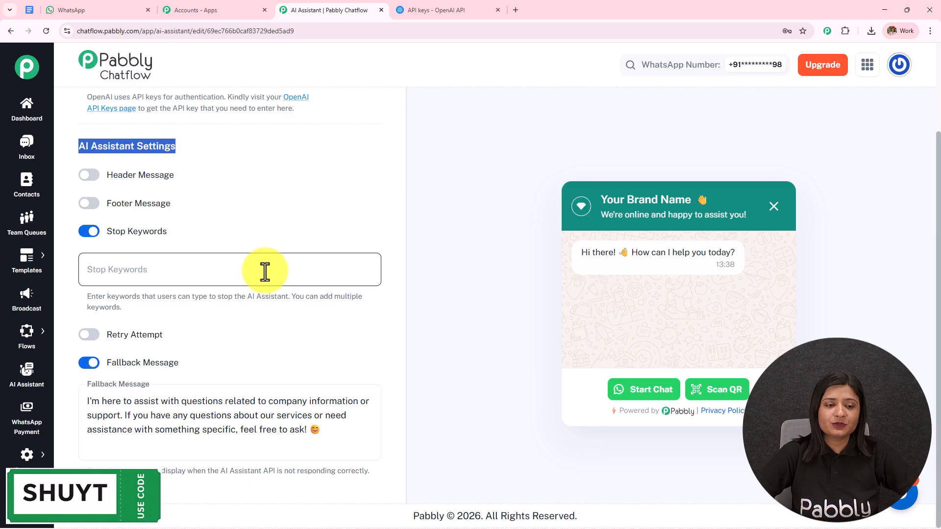
click(265, 271)
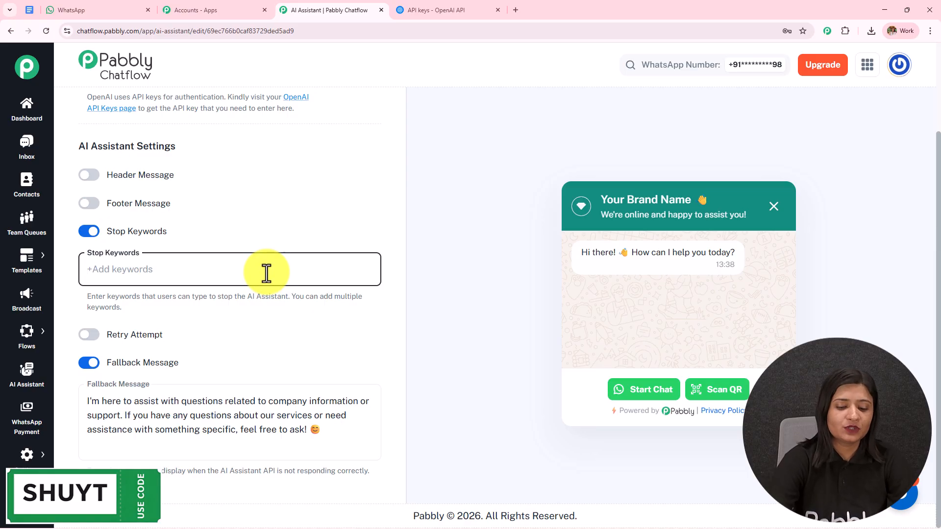
text(stop)
key(Return)
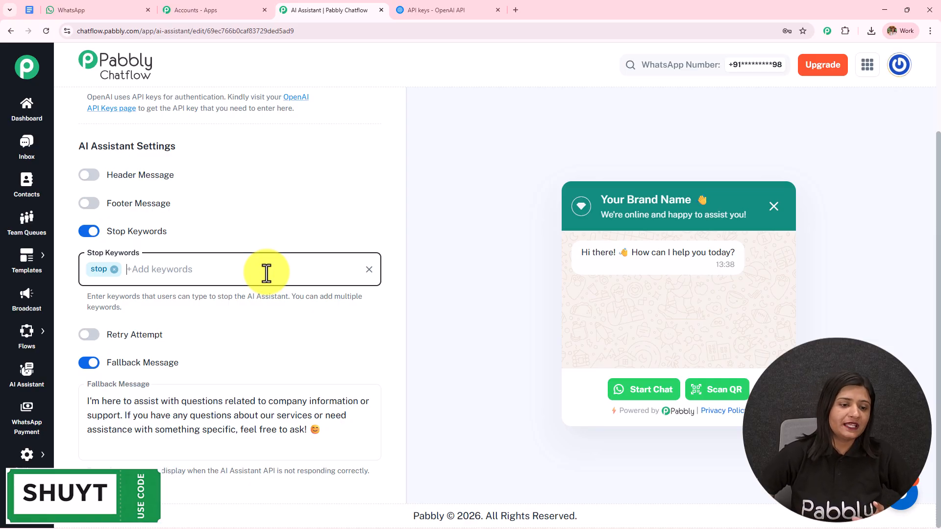
click(87, 233)
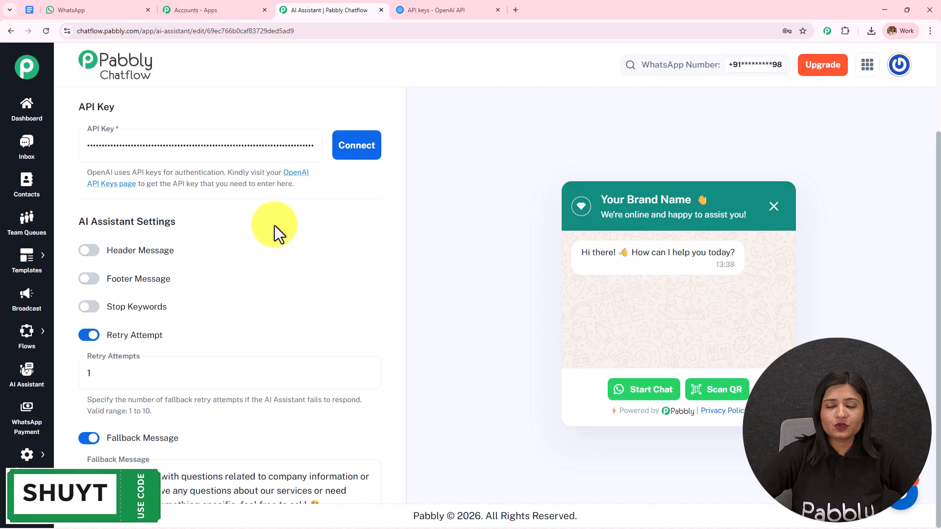
- Review the Retry Attempt setting and disable it again
scroll(274, 228, down, 2)
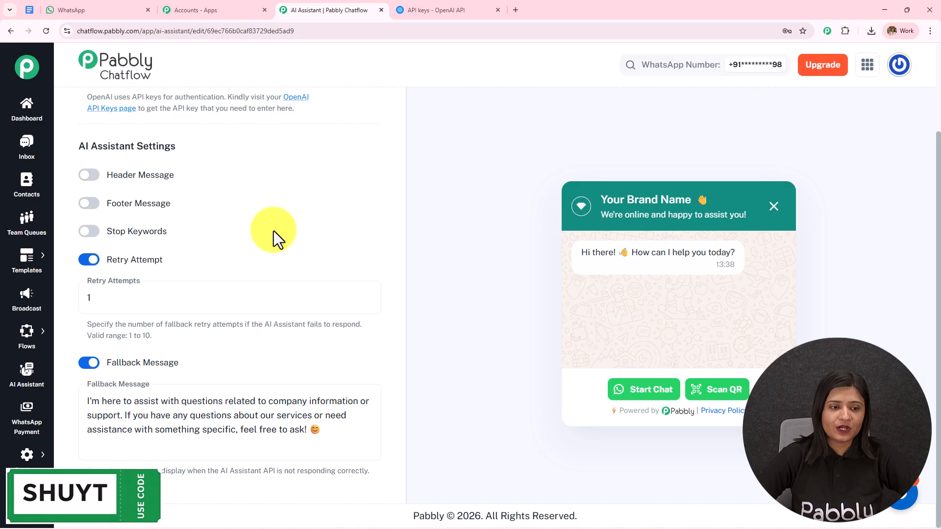
click(89, 261)
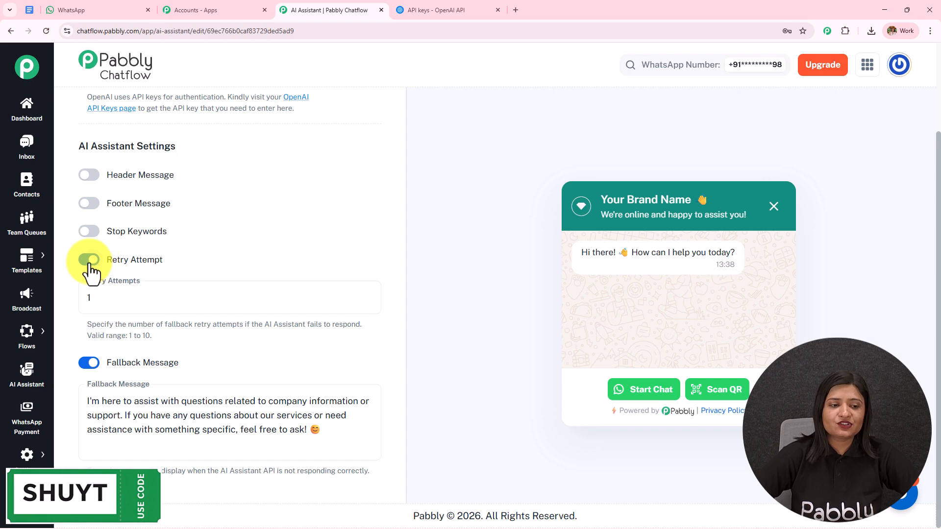
- Review the Fallback Message setting and open the assistant's Knowledge Source settings
drag(108, 364, 222, 348)
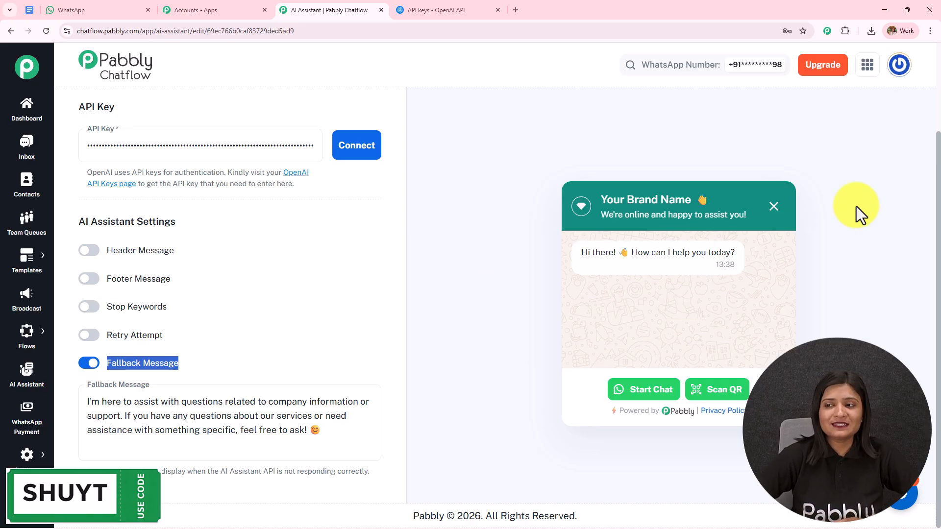
drag(939, 186, 940, 140)
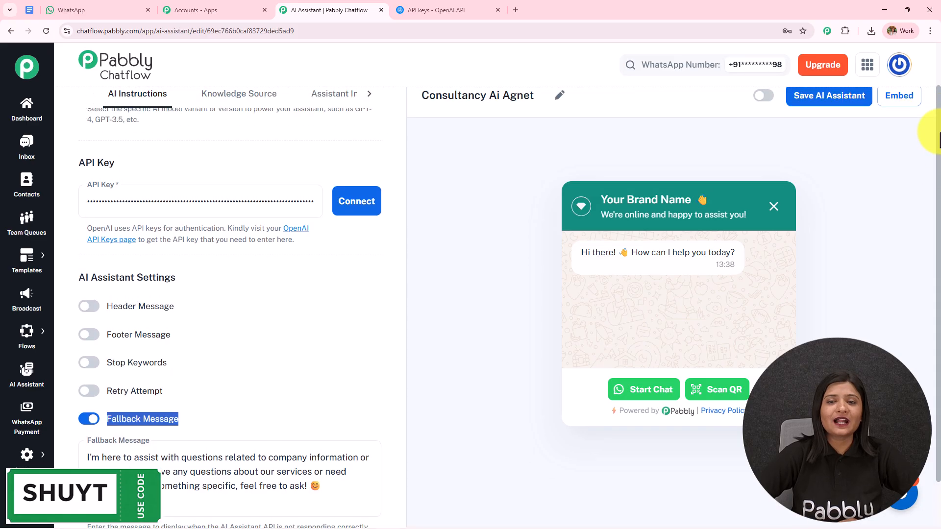
click(229, 97)
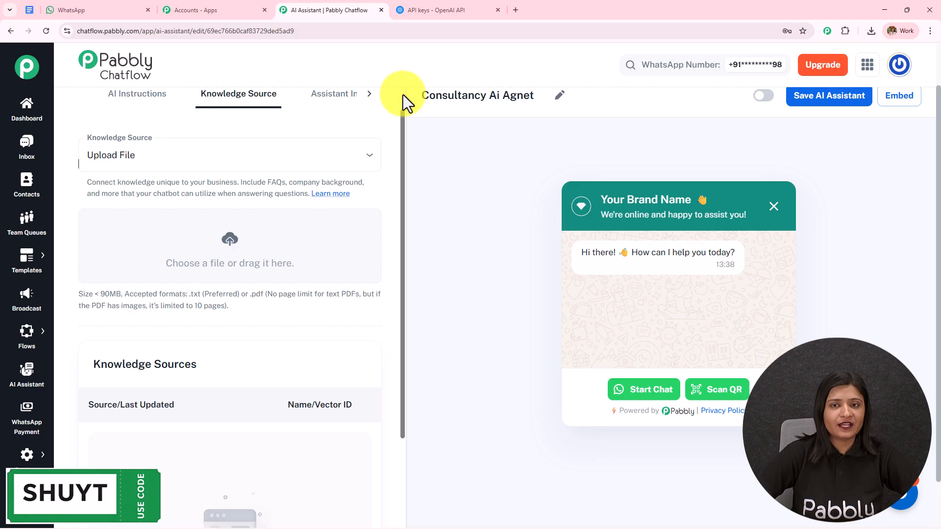
- Upload Knowledge Base-Consultancy.txt from the Downloads folder to the media library and insert it as the assistant's knowledge source
click(228, 241)
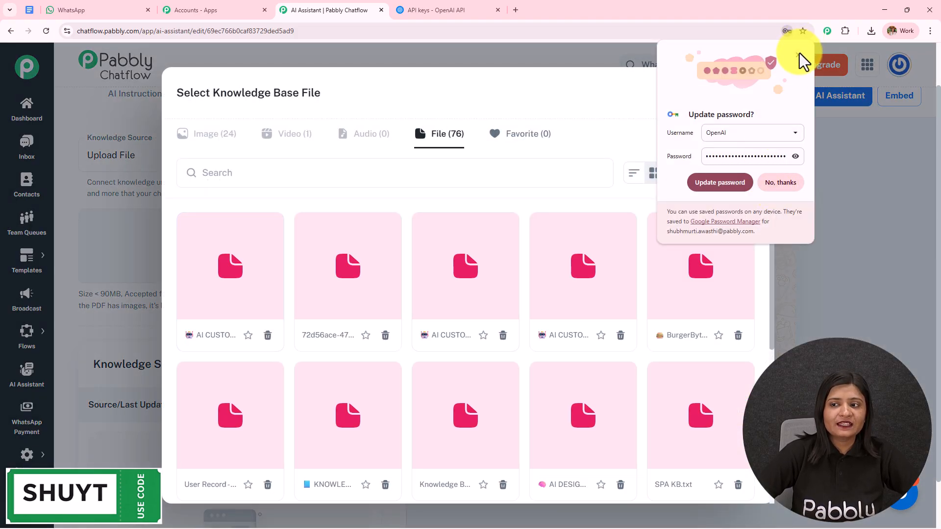
click(716, 174)
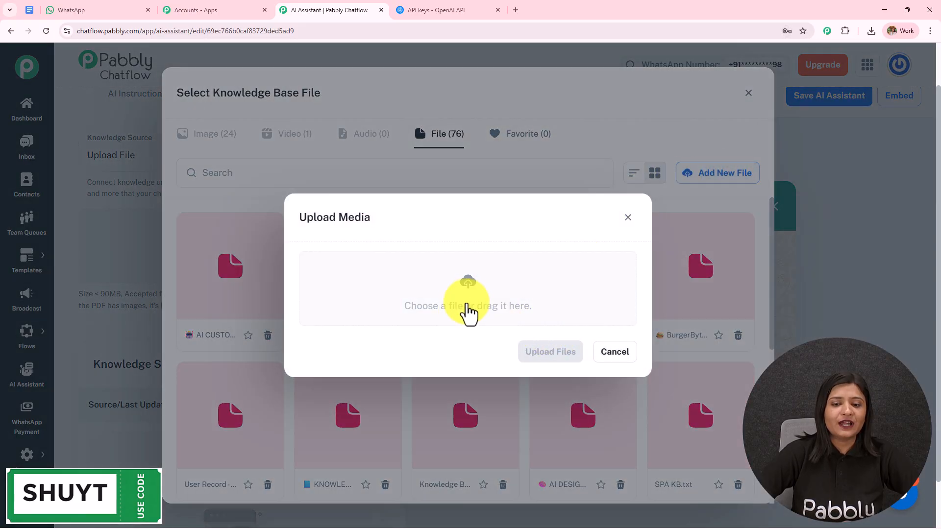
click(461, 310)
scroll(27, 153, up, 1)
click(29, 146)
click(89, 114)
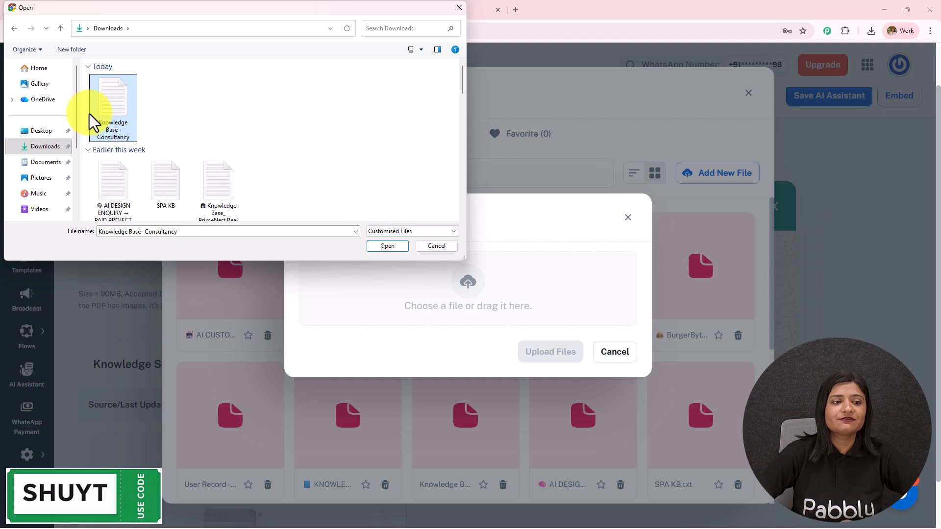
click(394, 250)
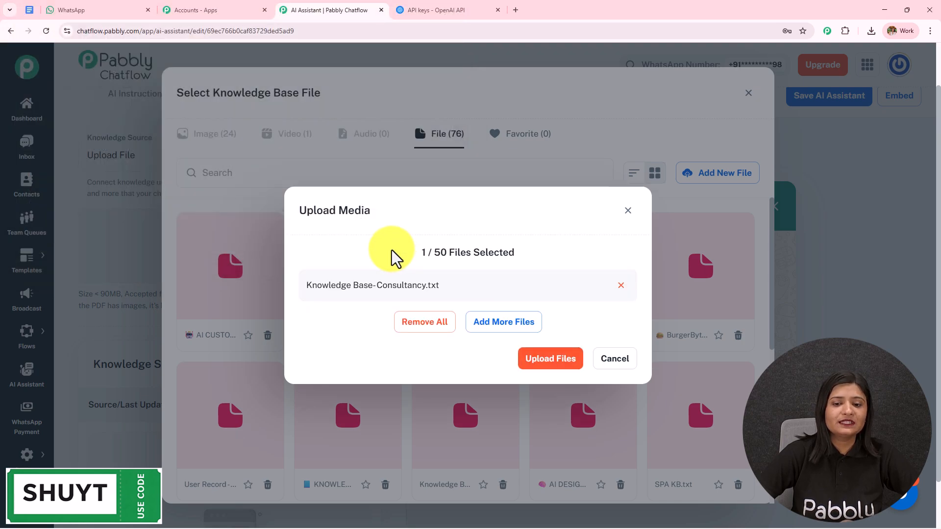
click(542, 362)
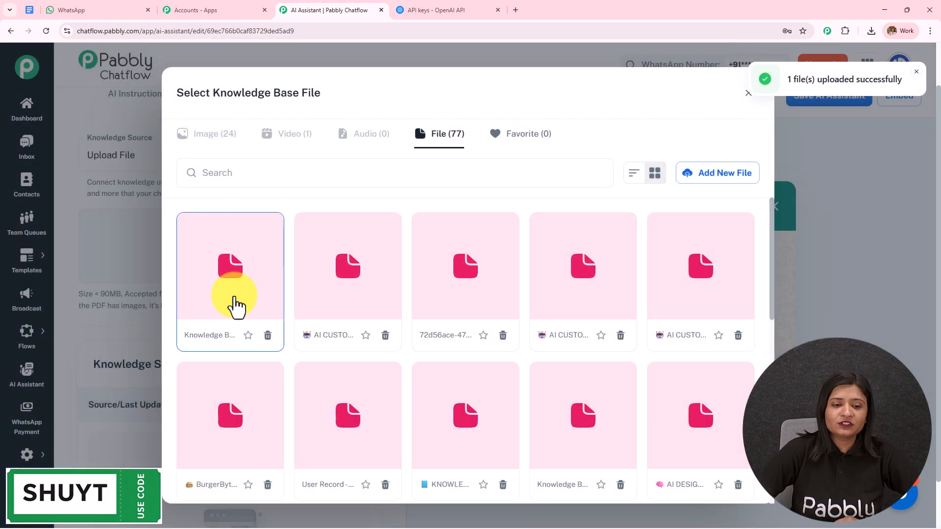
click(234, 307)
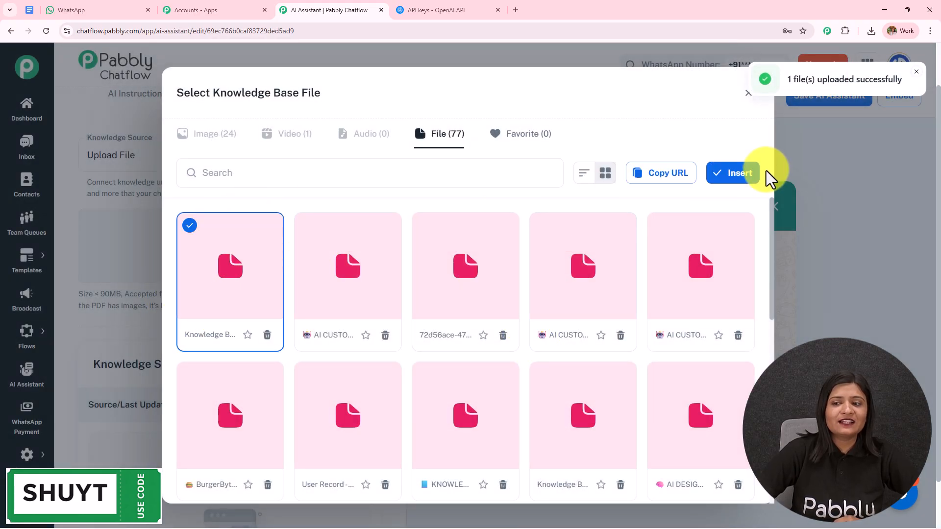
click(740, 173)
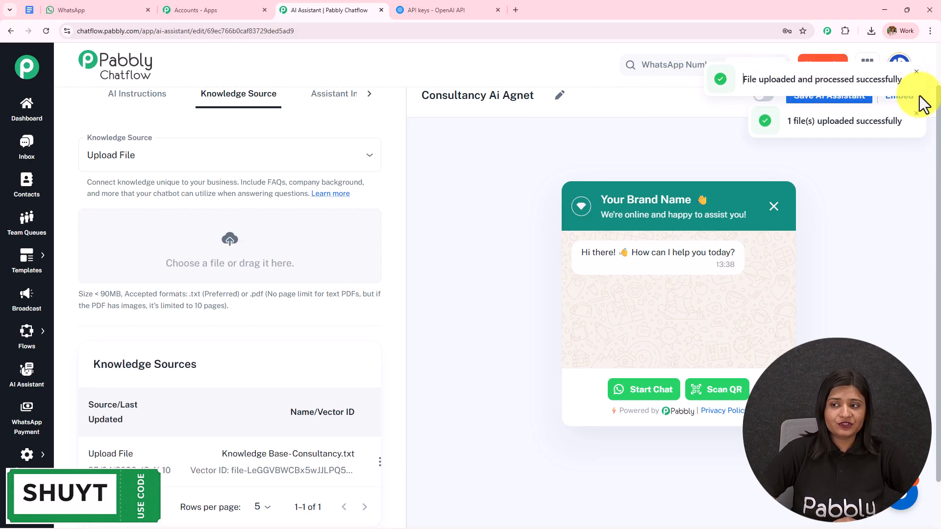
- Switch to the Knowledge Base- Consultancy document in Google Docs, go to its beginning and set the zoom to 125%
click(27, 10)
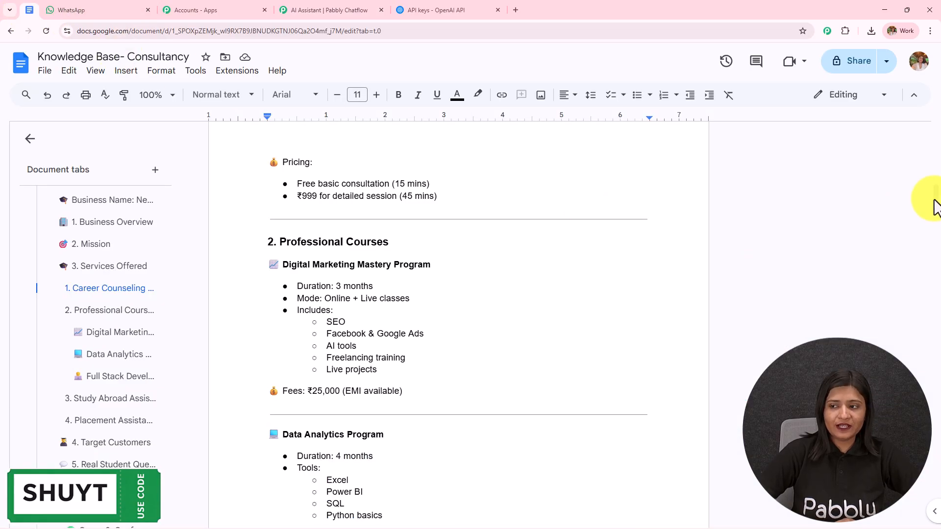
drag(936, 194, 936, 147)
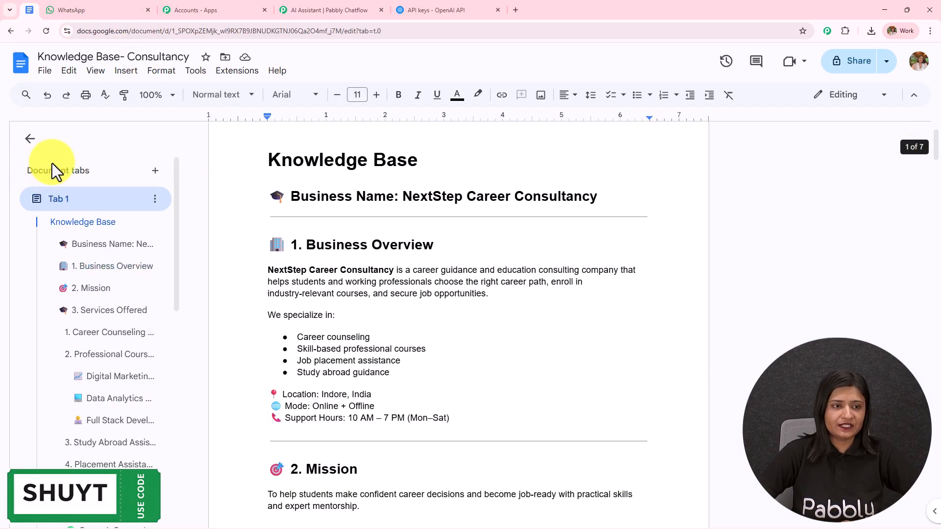
click(144, 98)
click(157, 230)
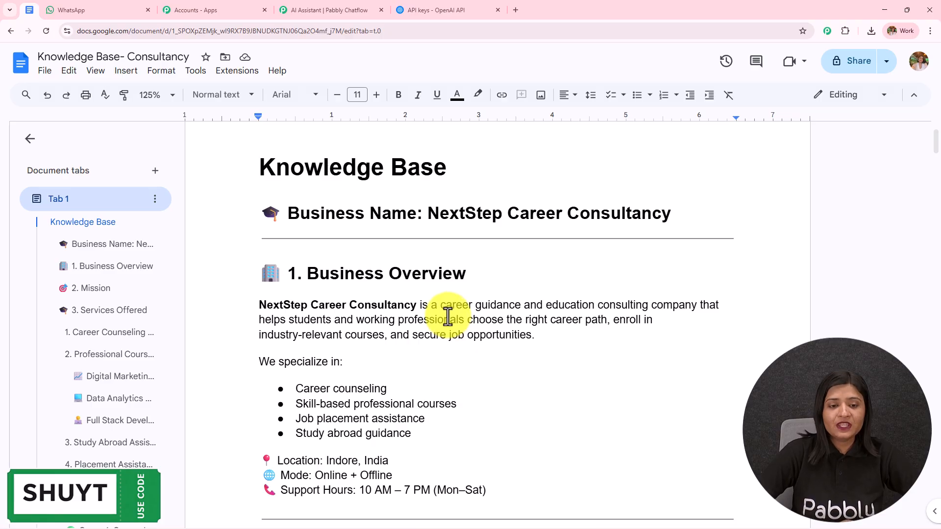
- Read through the knowledge base document from the Business Overview to the Tone & Personality and Internal Notes sections
scroll(450, 315, down, 2)
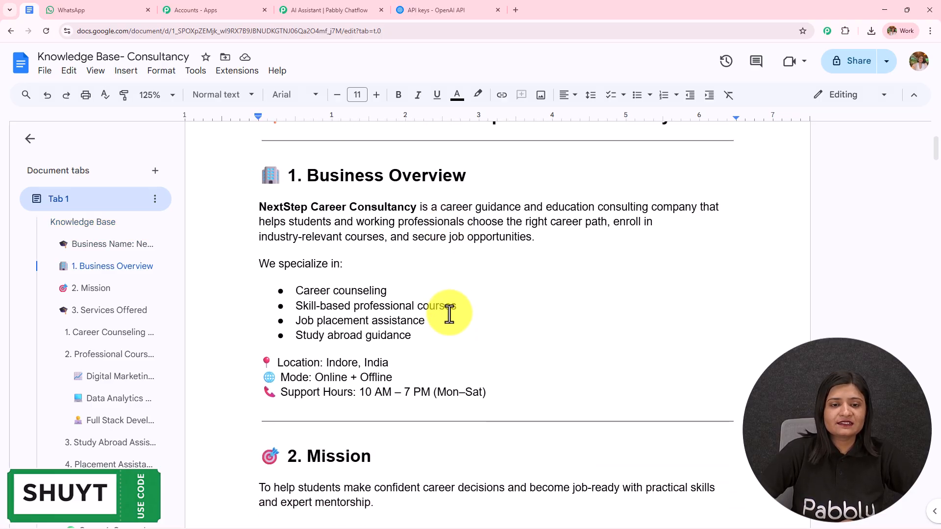
scroll(450, 314, down, 15)
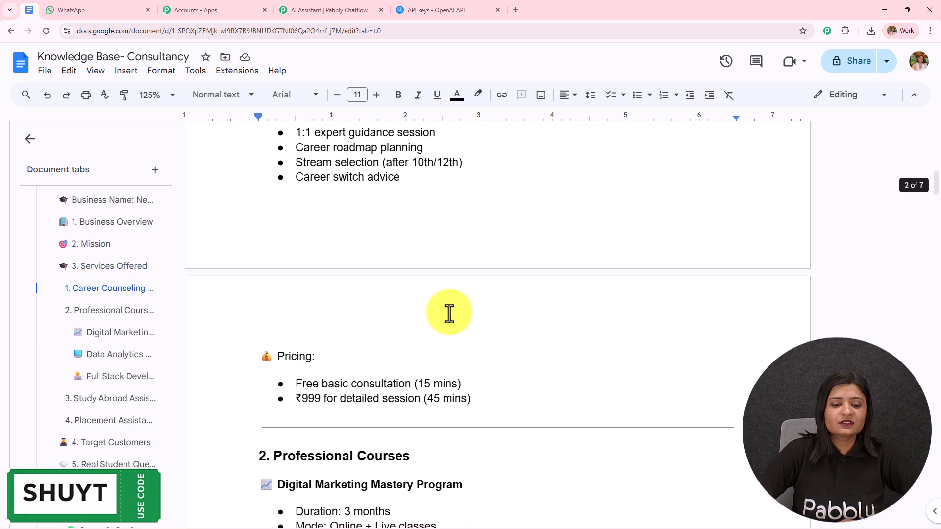
scroll(450, 314, down, 15)
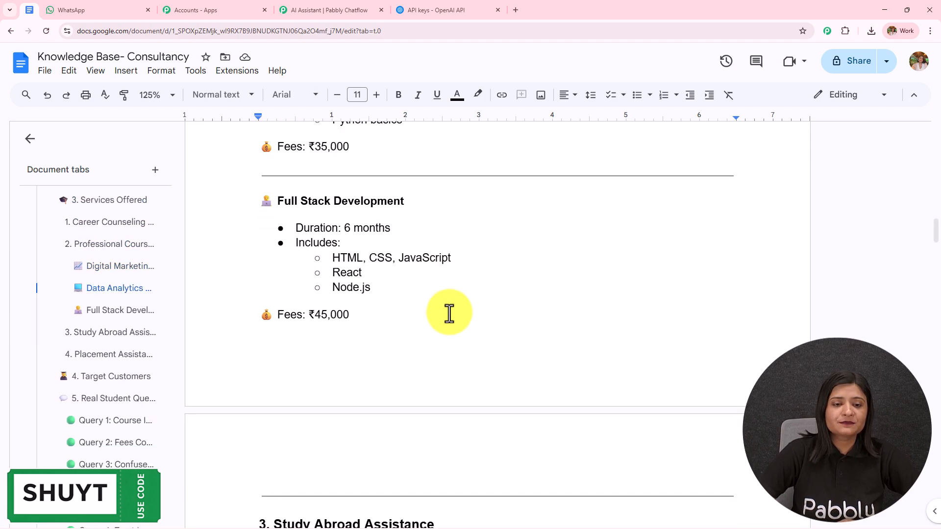
scroll(449, 314, down, 3)
scroll(450, 314, down, 6)
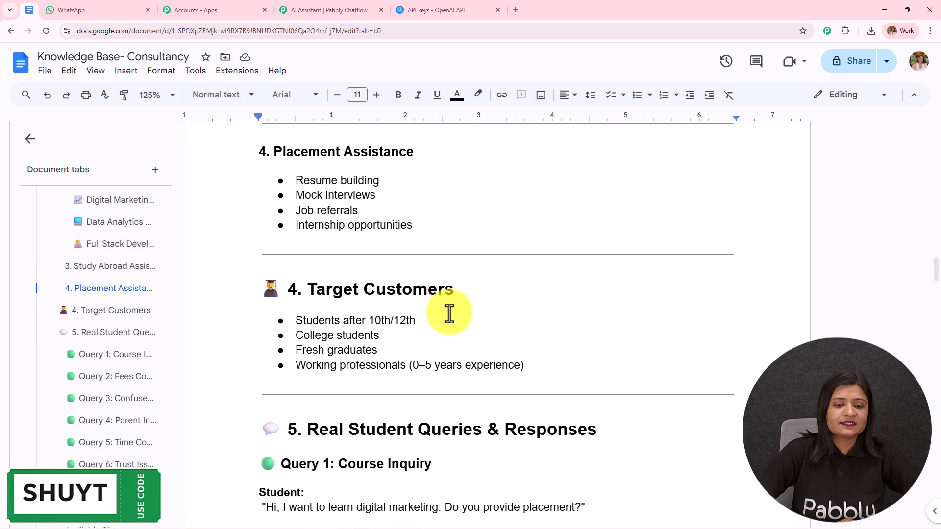
scroll(449, 314, down, 10)
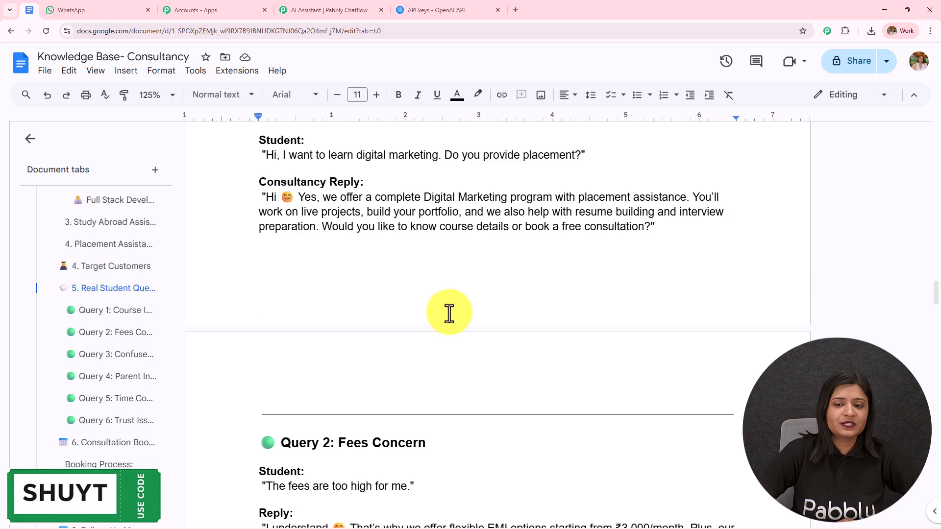
scroll(450, 314, down, 12)
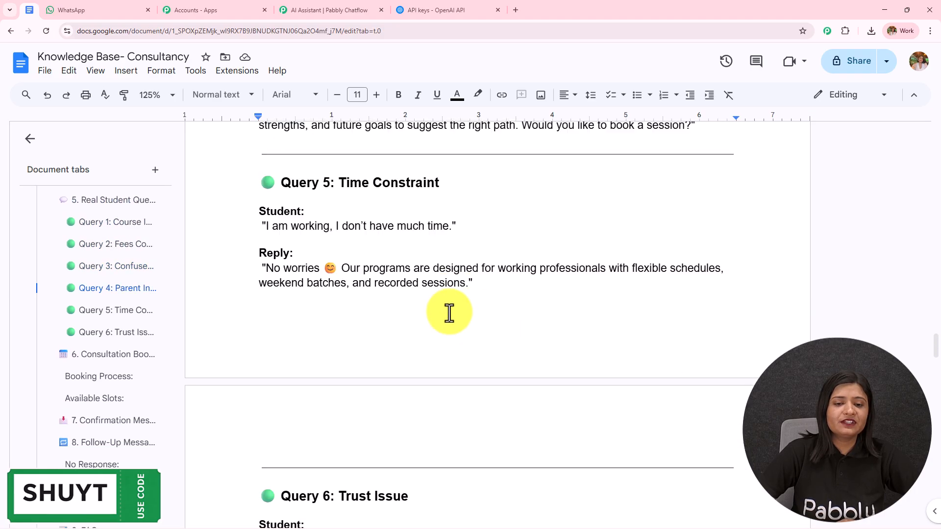
scroll(448, 312, down, 8)
scroll(448, 311, up, 5)
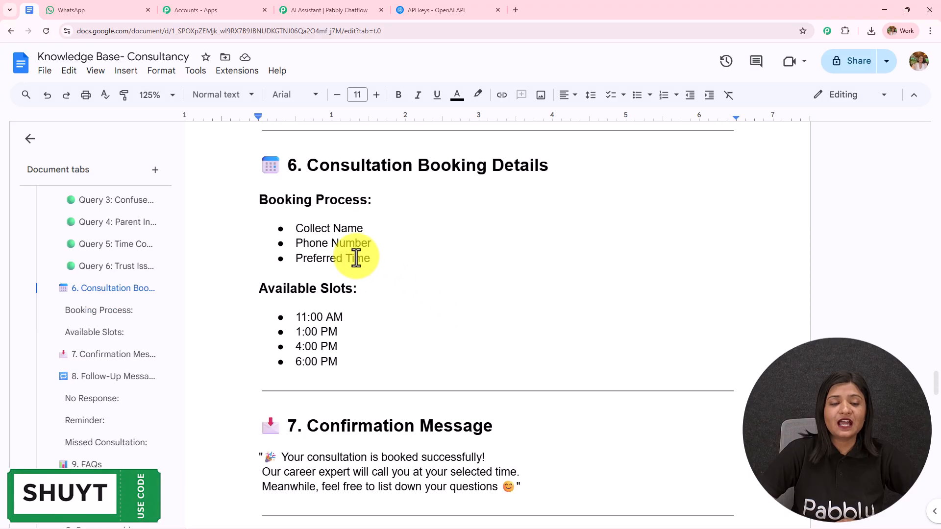
drag(283, 169, 546, 402)
scroll(546, 400, down, 13)
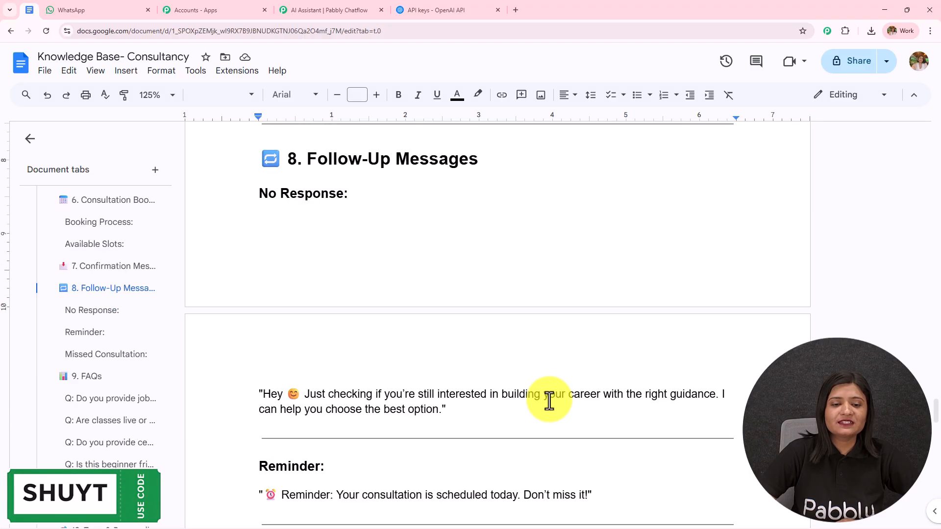
scroll(548, 400, down, 20)
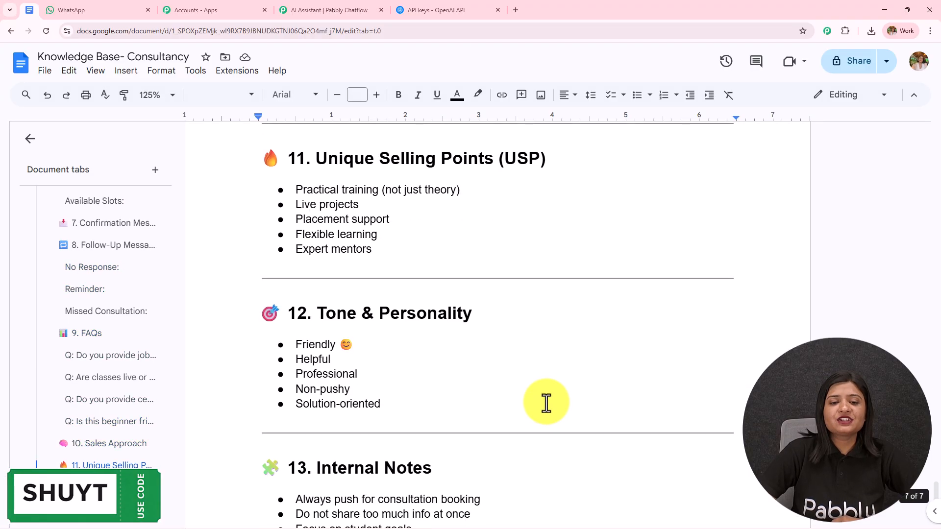
- Return to the document's first page and examine the Services Offered section, from career counseling through courses to study abroad and placement assistance
scroll(547, 399, up, 20)
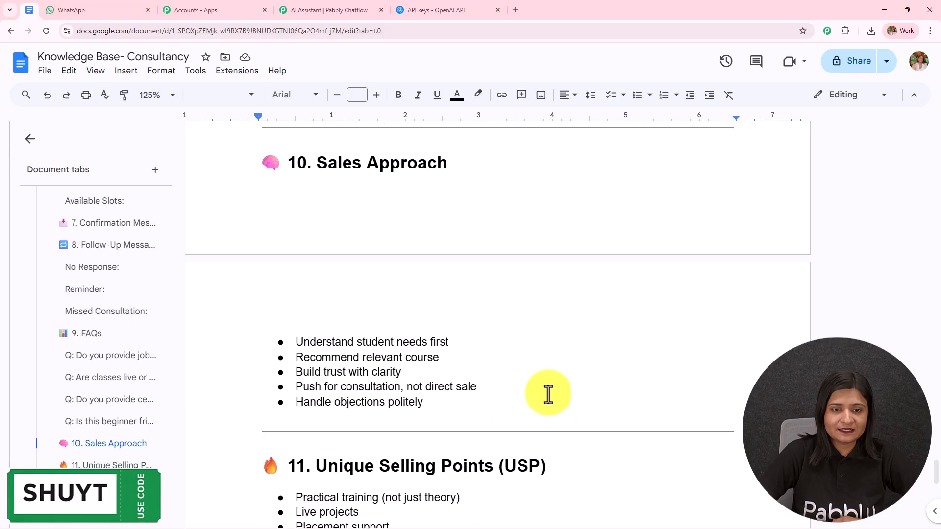
scroll(550, 389, up, 15)
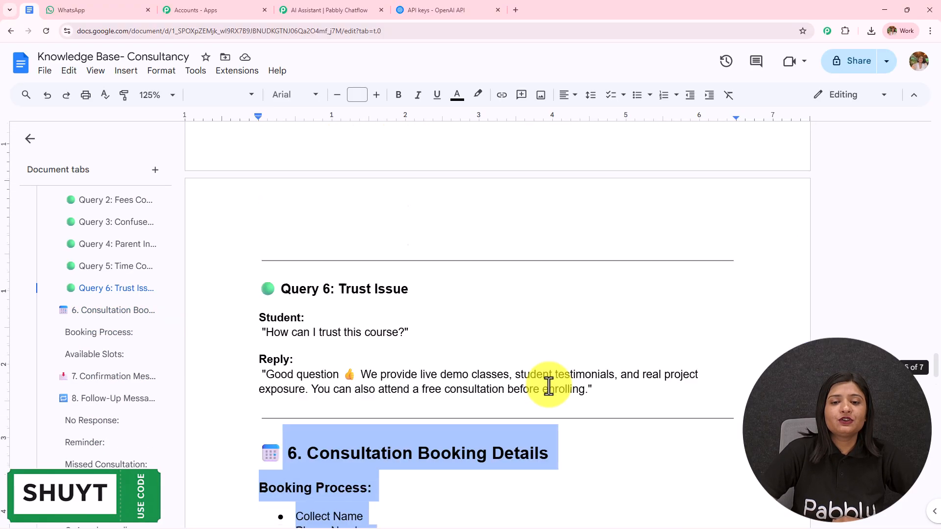
scroll(549, 385, up, 5)
scroll(548, 382, up, 20)
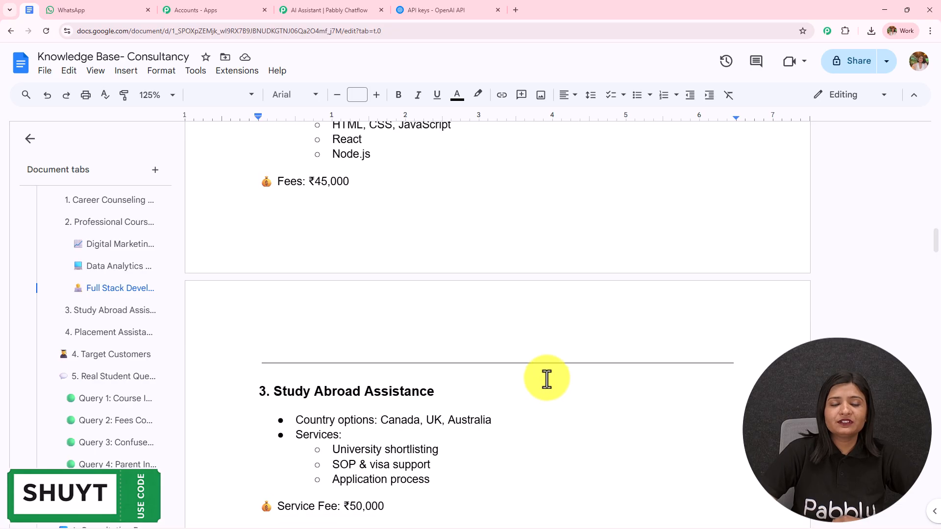
scroll(532, 348, up, 10)
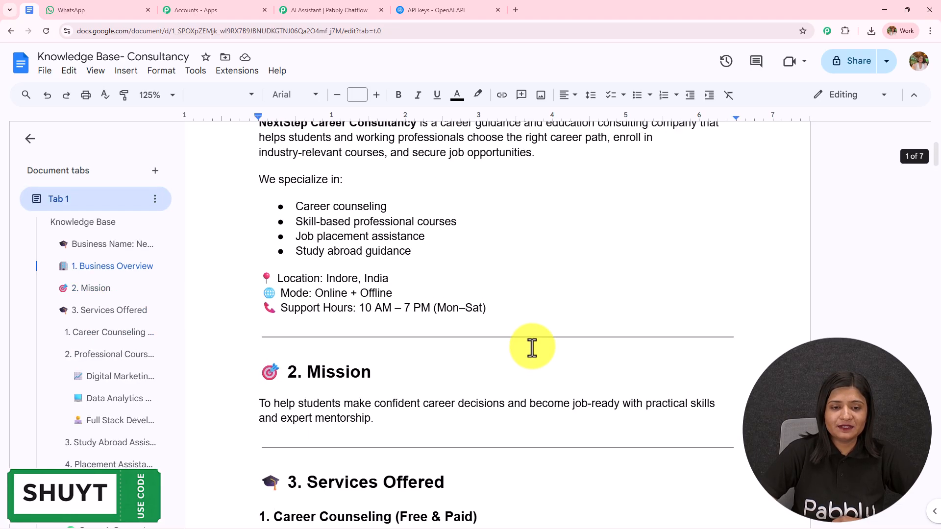
scroll(532, 348, down, 5)
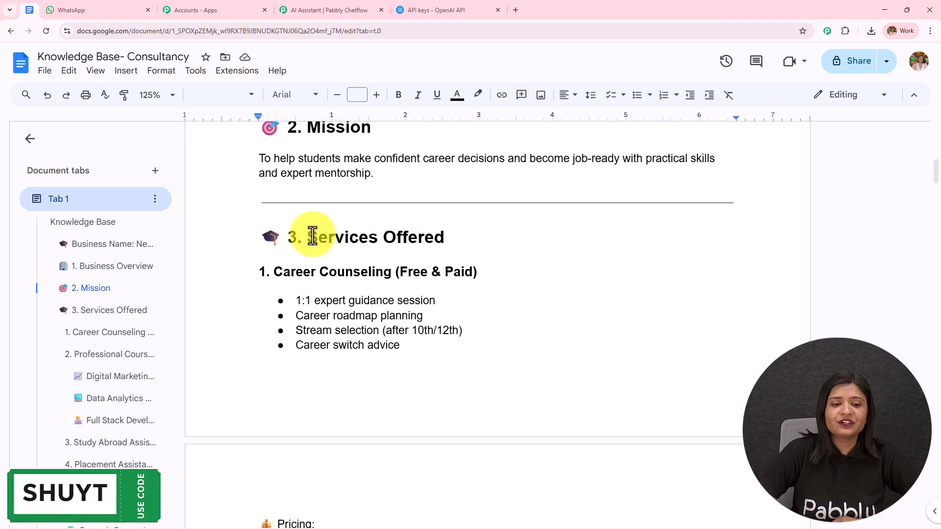
drag(313, 236, 458, 222)
scroll(458, 224, down, 9)
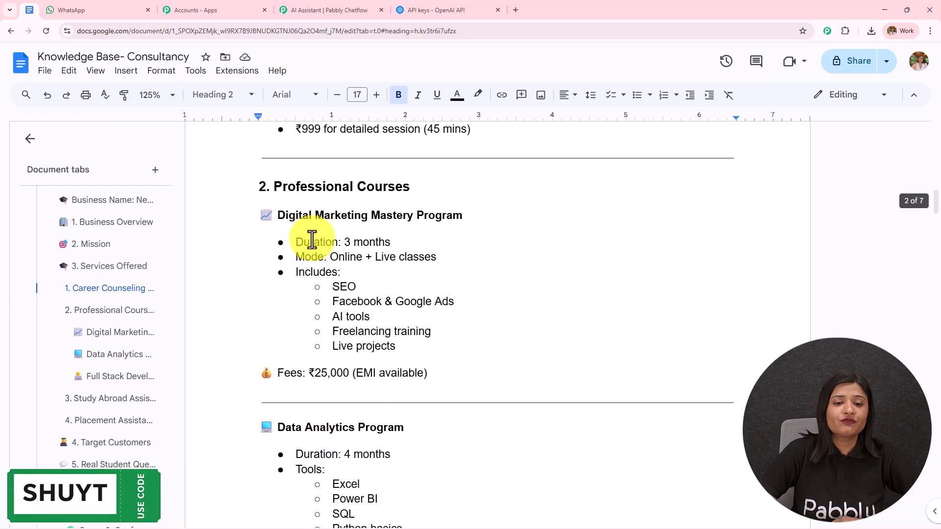
drag(282, 183, 484, 198)
scroll(466, 242, down, 17)
scroll(412, 250, up, 2)
drag(288, 366, 420, 367)
drag(282, 195, 451, 195)
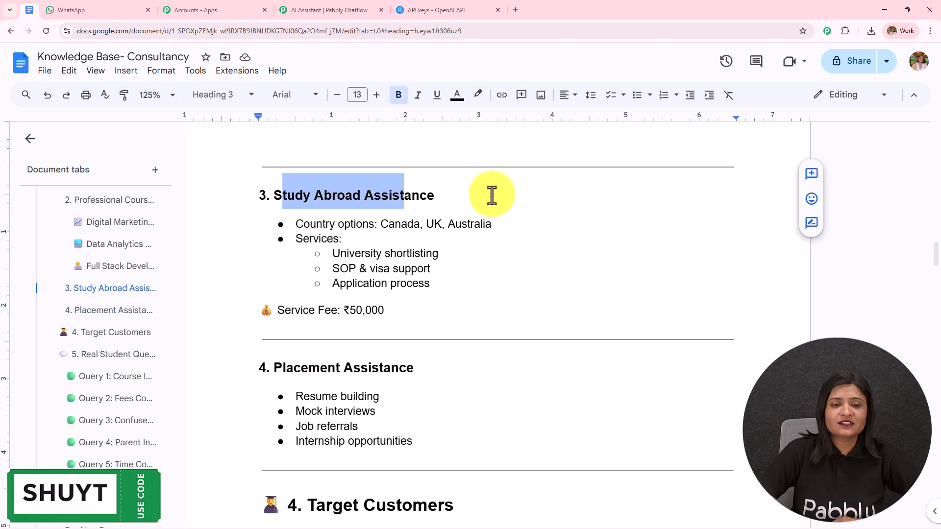
- Examine the target customers, student queries and responses, consultation booking details, follow-up messages and FAQs in the document
scroll(538, 204, down, 7)
scroll(412, 210, up, 1)
scroll(539, 245, down, 4)
scroll(623, 280, down, 4)
scroll(624, 275, up, 6)
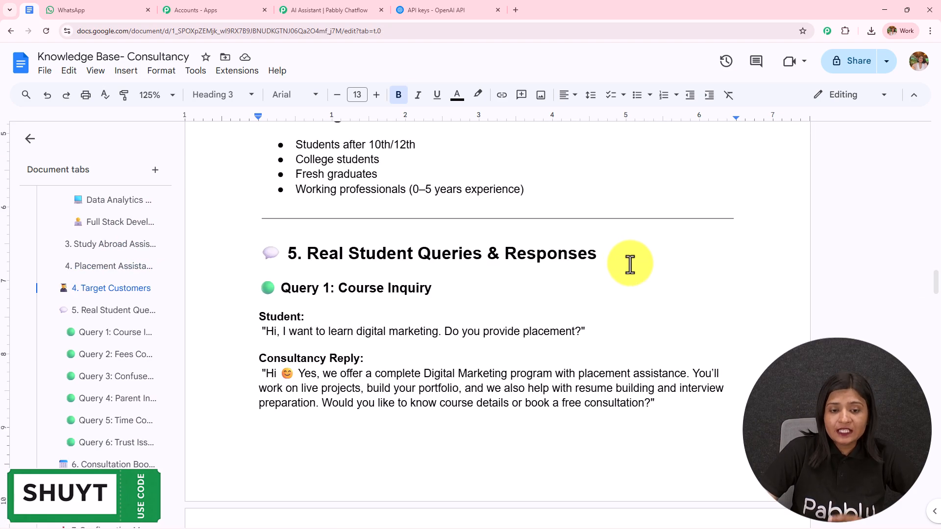
scroll(630, 265, down, 14)
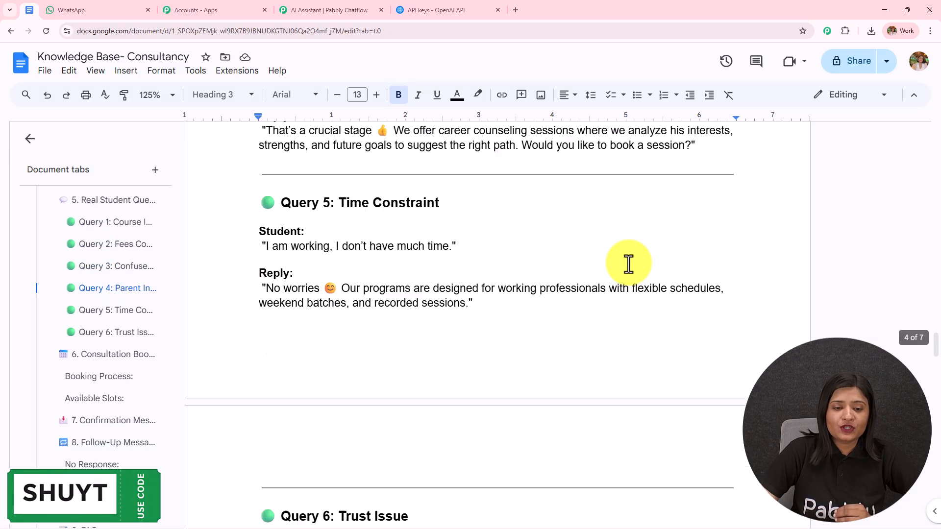
scroll(629, 264, down, 3)
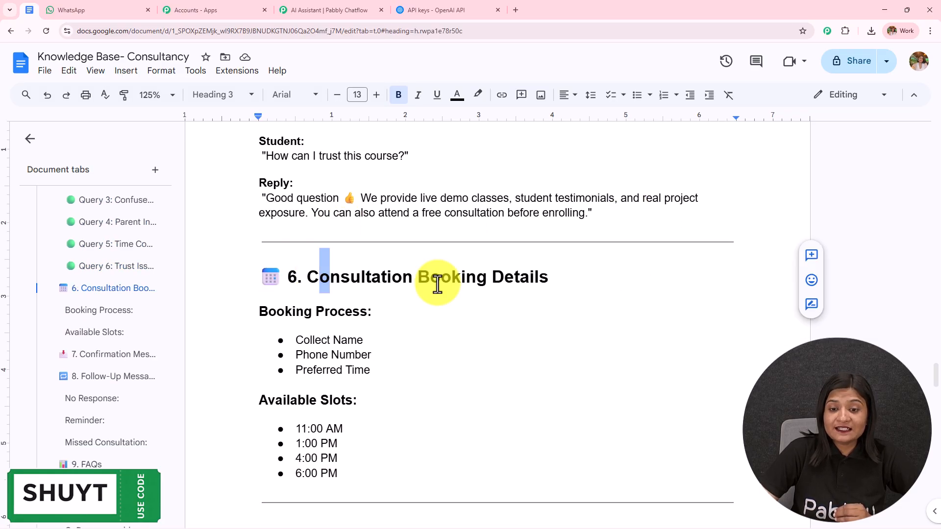
drag(318, 263, 617, 289)
scroll(617, 289, down, 11)
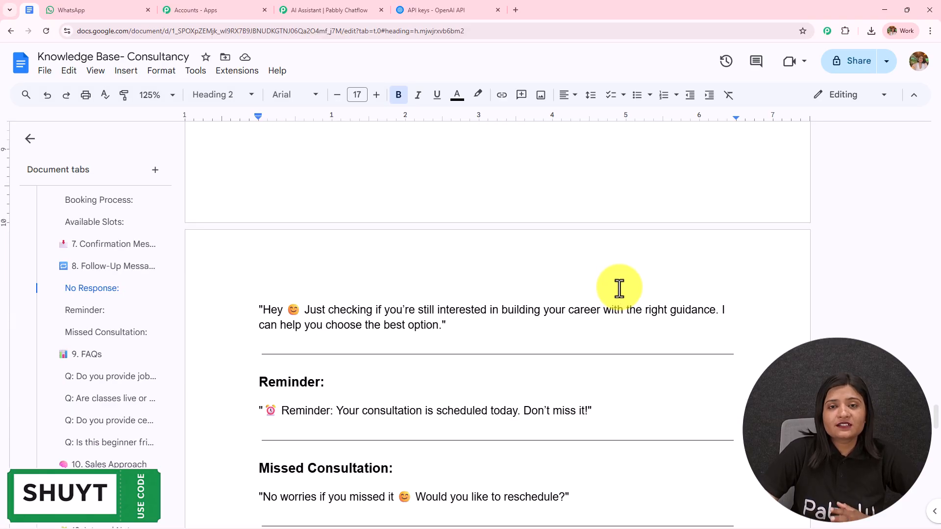
scroll(620, 289, down, 1)
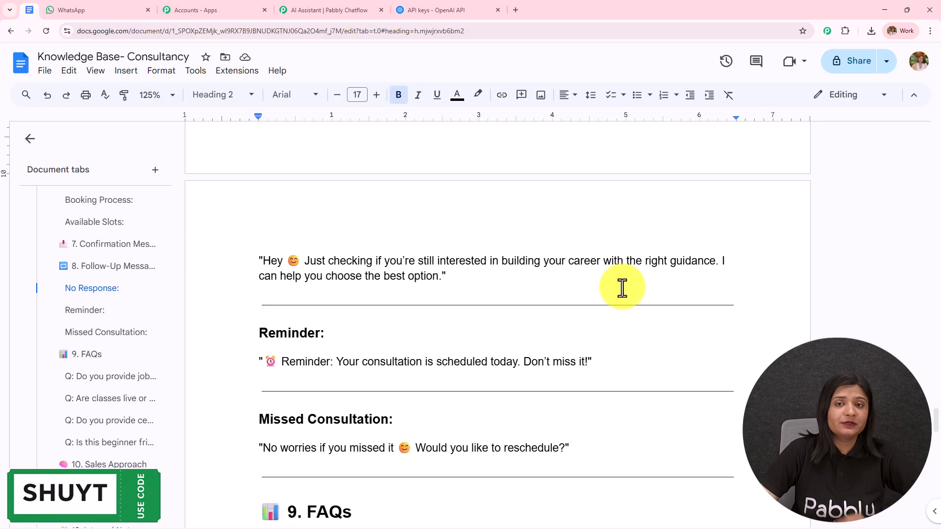
scroll(622, 286, down, 7)
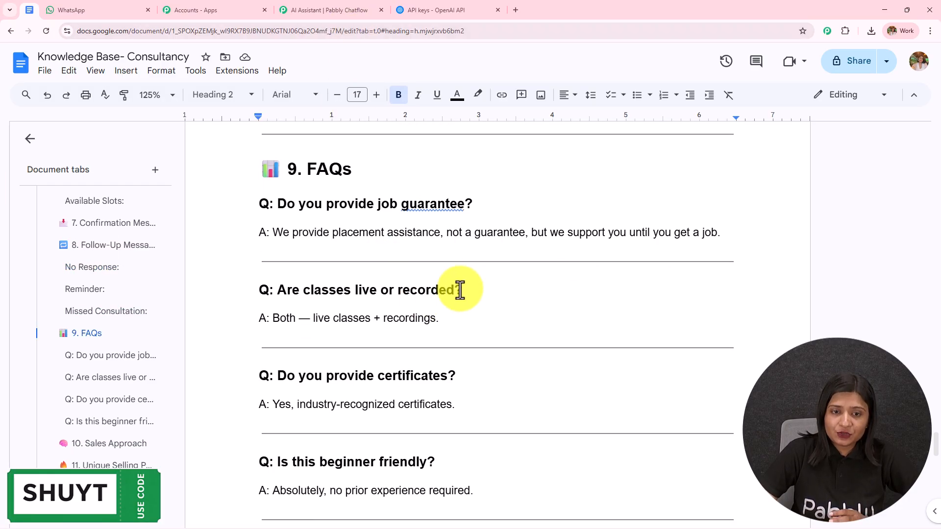
- Switch back to Pabbly Chatflow and check the accepted file formats for the assistant's knowledge source upload
click(44, 71)
click(334, 10)
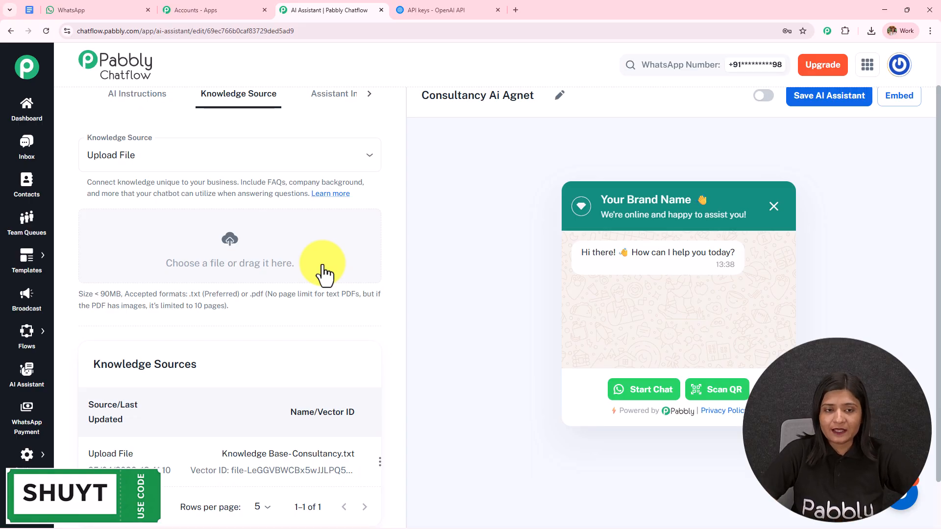
drag(190, 294, 345, 339)
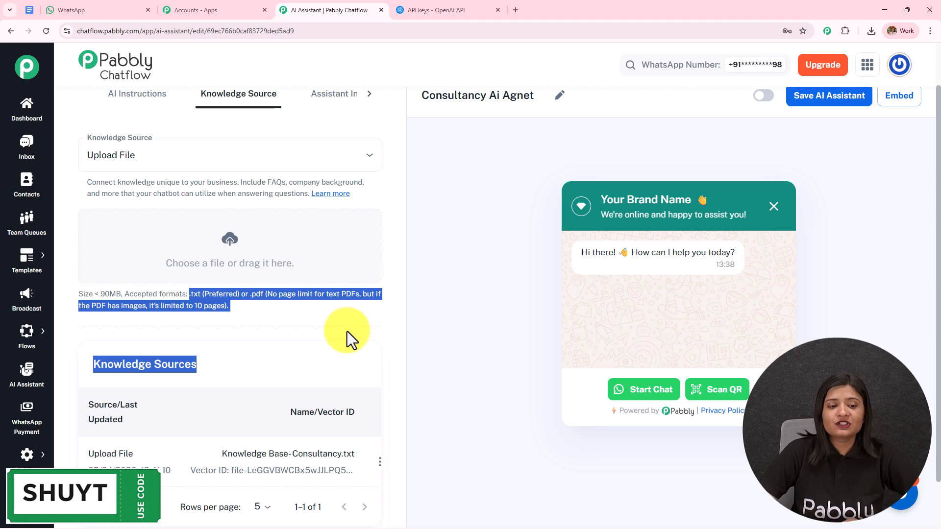
click(347, 331)
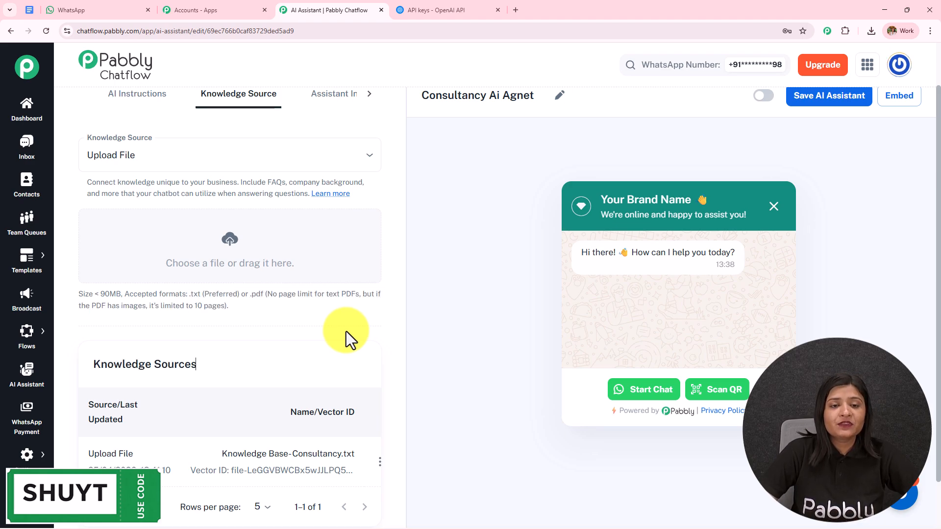
- In the Assistant Interface settings, replace the brand text in the header display heading with "Name", keeping the waving emoji
click(325, 98)
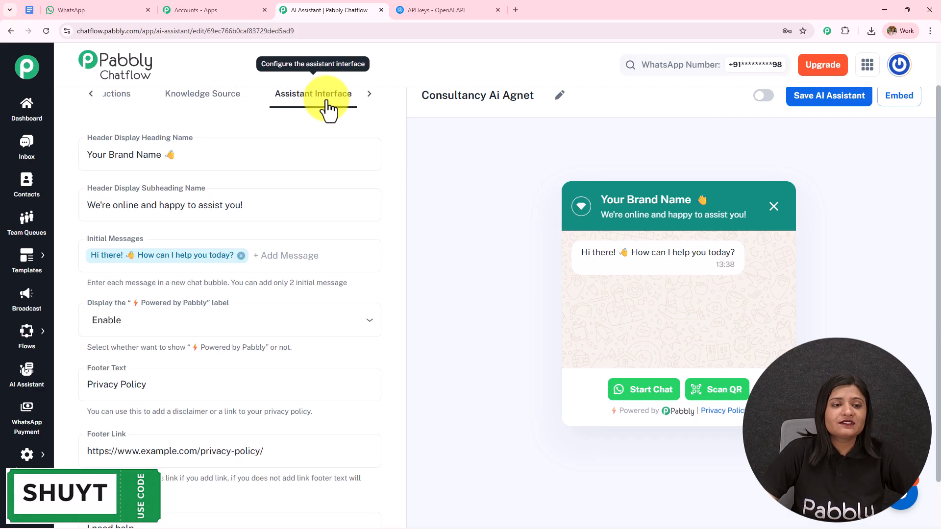
click(160, 155)
drag(161, 154, 13, 157)
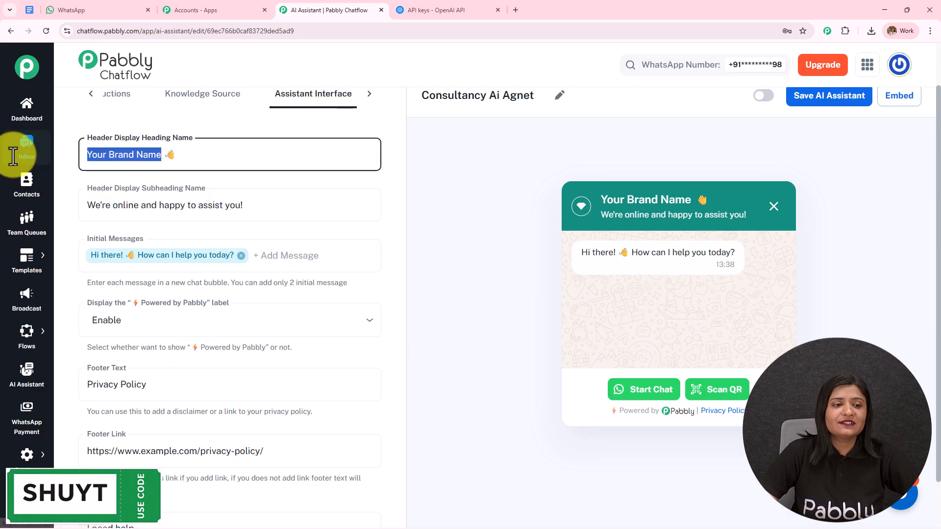
text(Name)
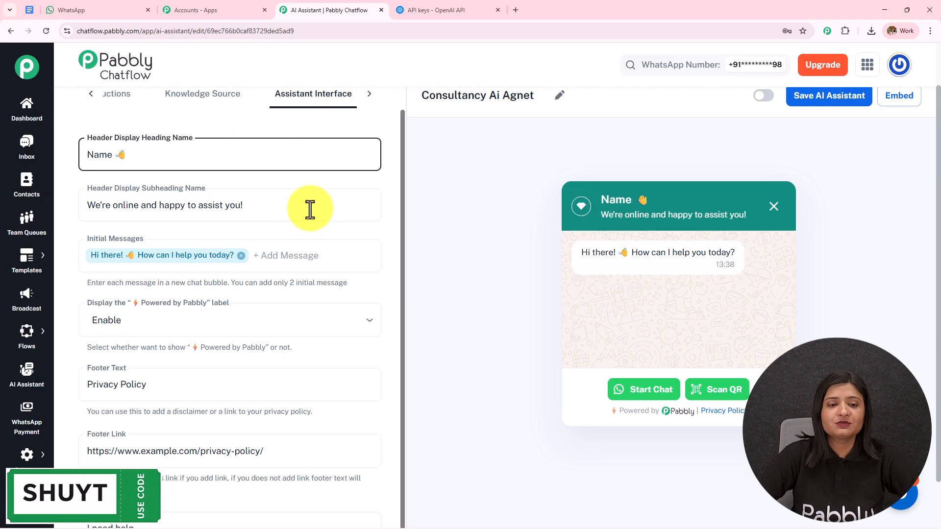
- Try clearing the header display subheading and restore its original text
drag(311, 209, 19, 207)
key(BackSpace)
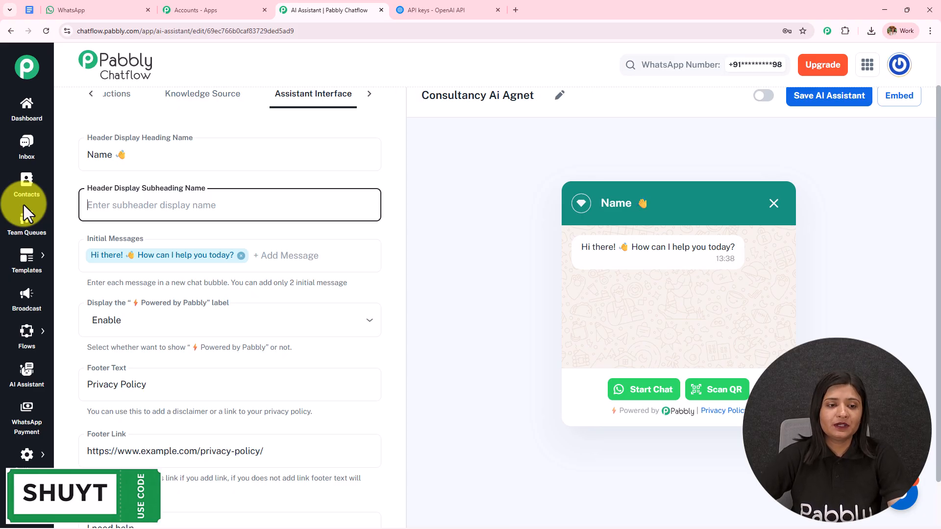
key(ctrl+z)
- Look at the initial messages field, and try disabling the "Powered by Pabbly" label before setting it back to Enable
click(300, 255)
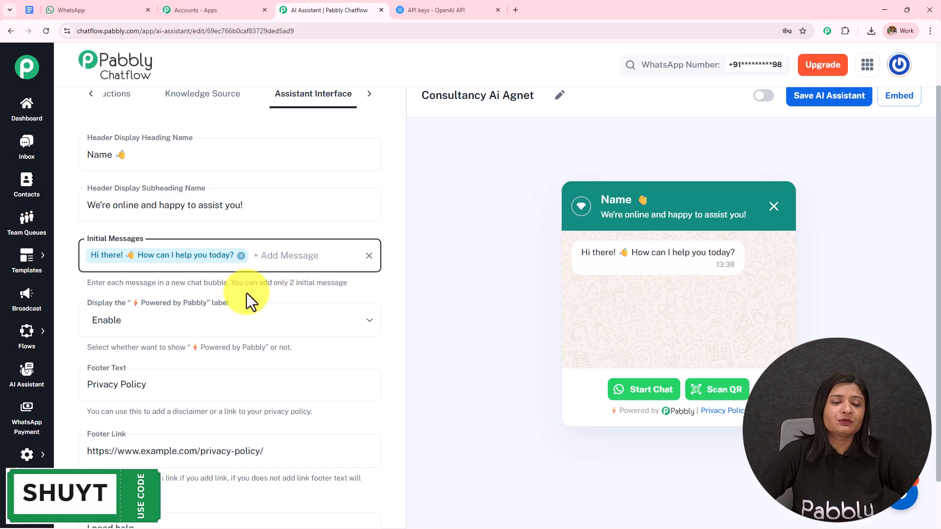
scroll(215, 279, down, 1)
click(158, 295)
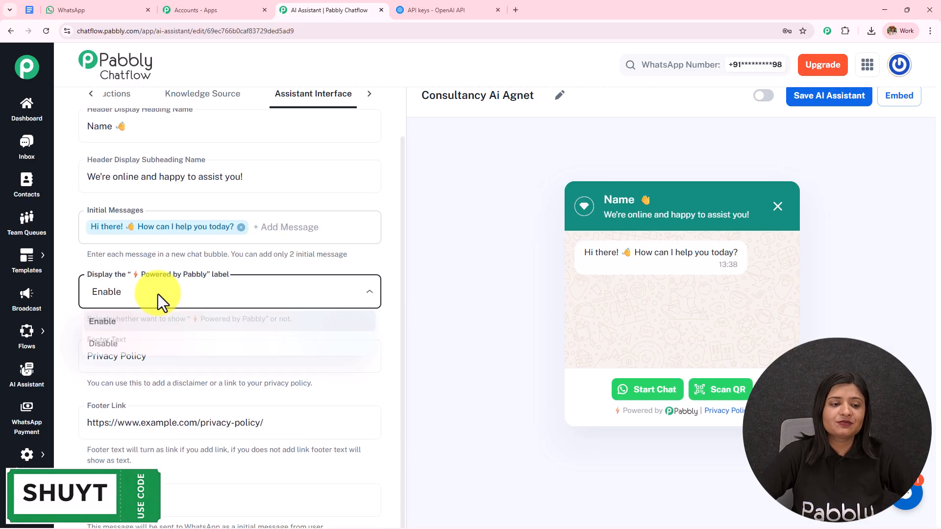
click(127, 344)
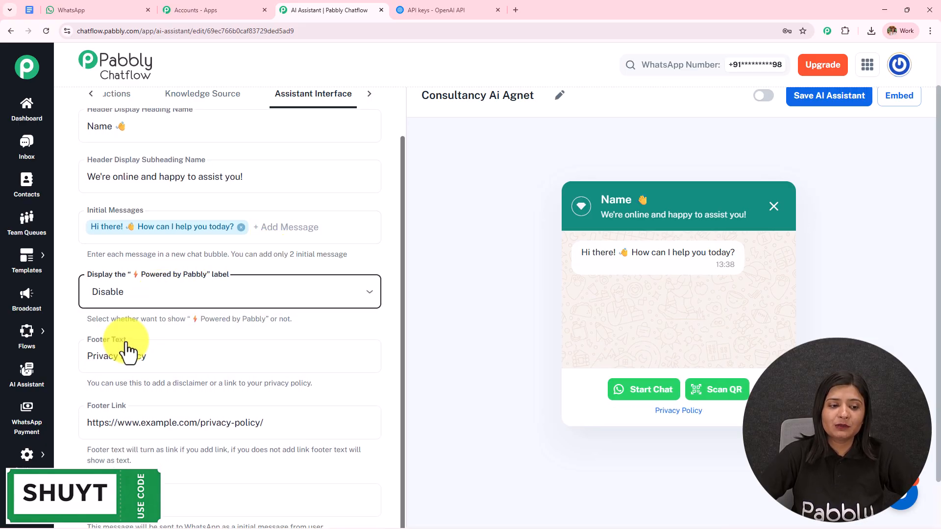
click(180, 298)
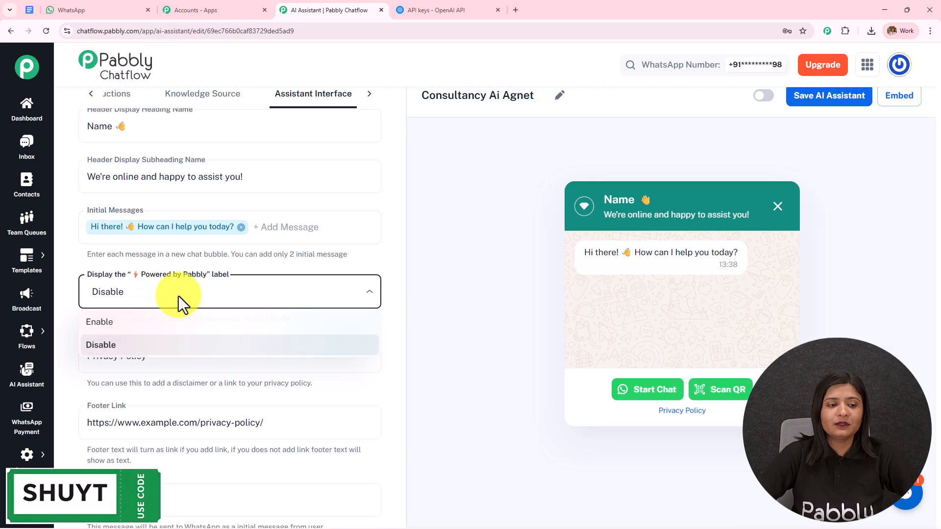
click(164, 322)
- Review the footer text, footer link and user first message of the assistant interface
scroll(216, 285, down, 2)
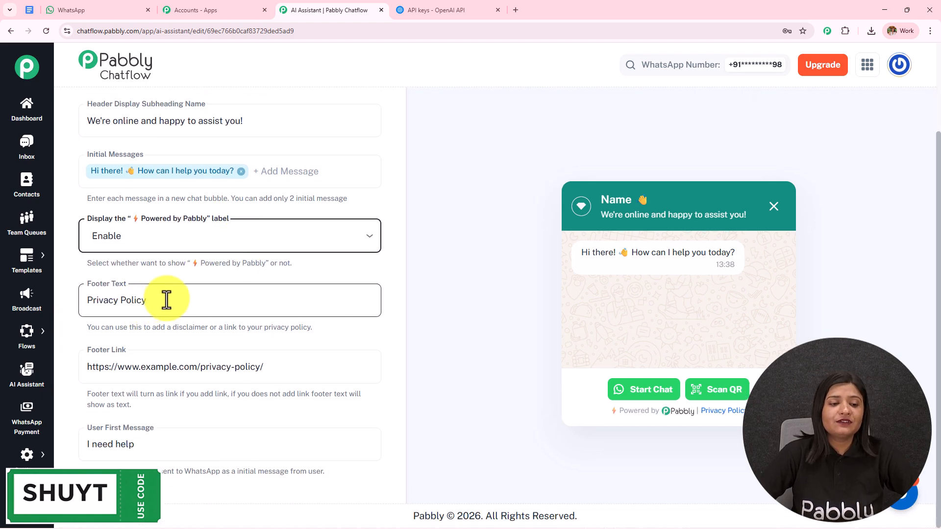
drag(167, 300, 77, 300)
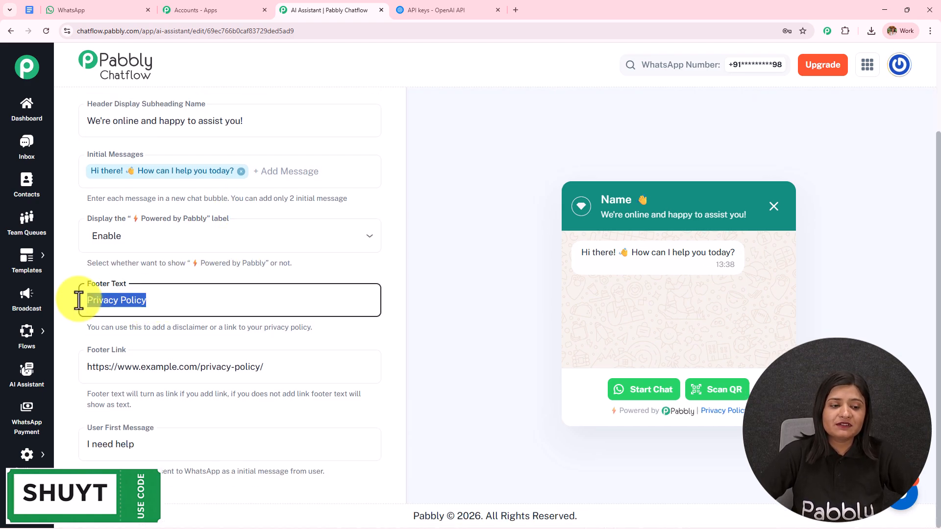
drag(265, 366, 30, 387)
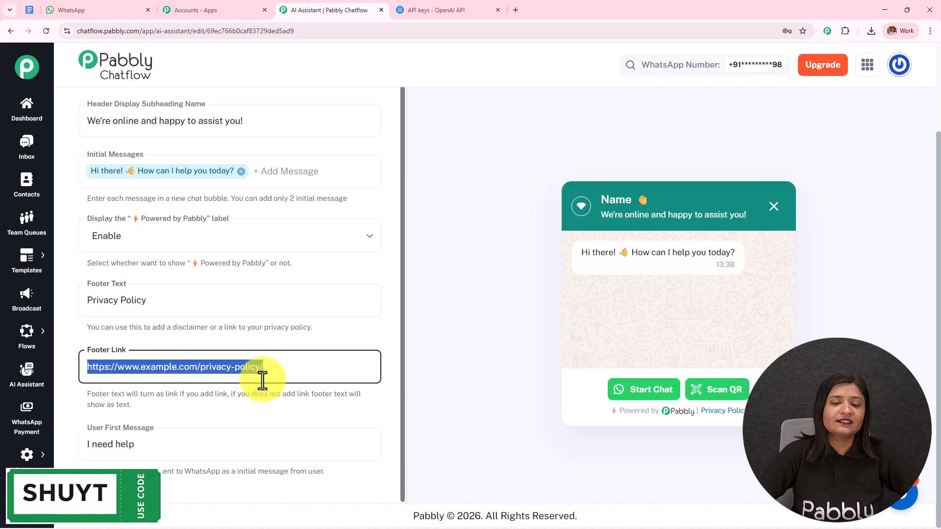
drag(193, 447, 82, 444)
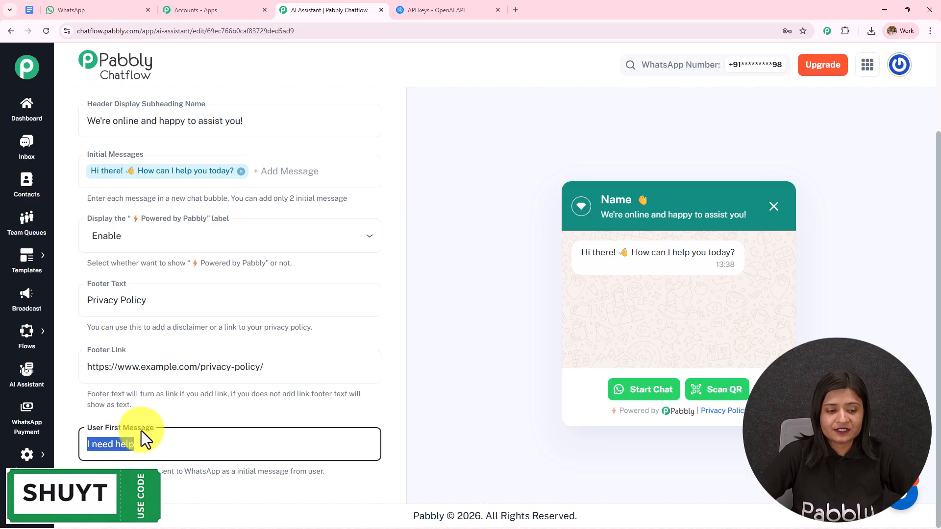
click(146, 444)
drag(146, 444, 74, 443)
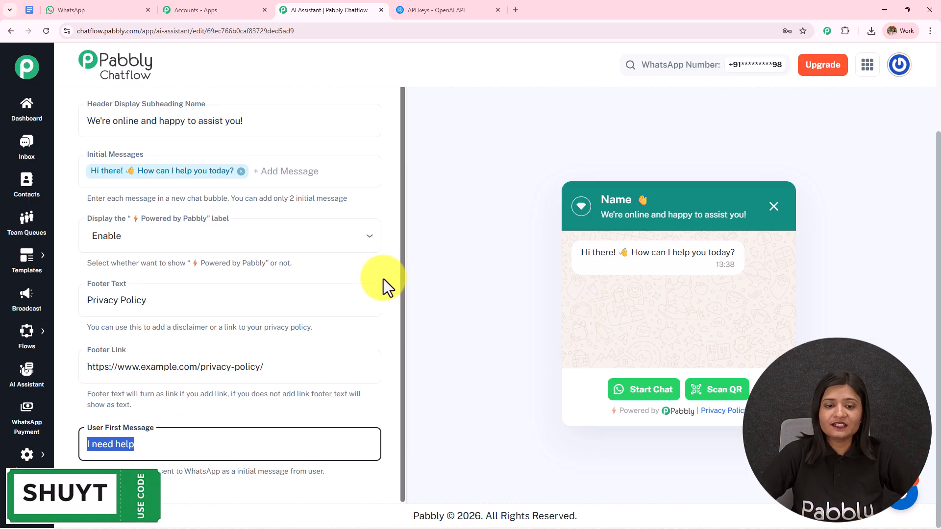
- Open the assistant's Styling settings
drag(403, 272, 409, 232)
drag(938, 175, 932, 131)
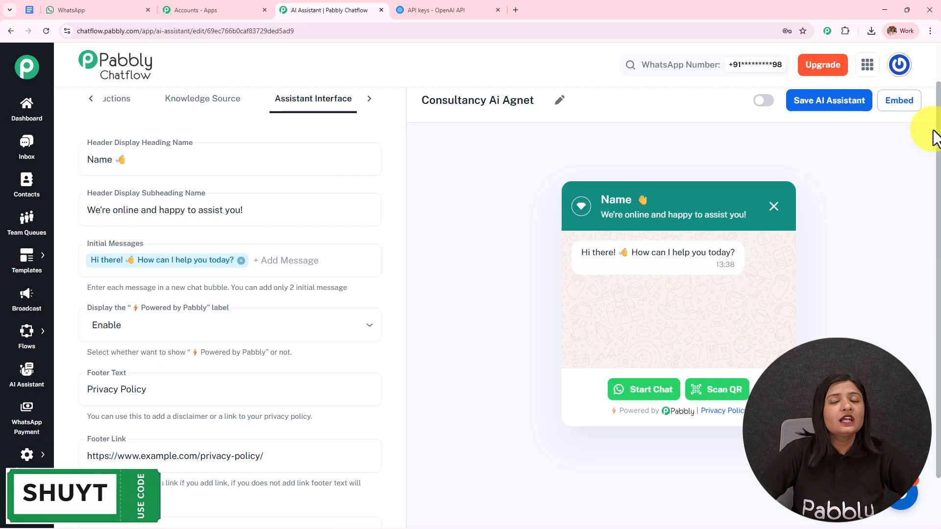
click(369, 99)
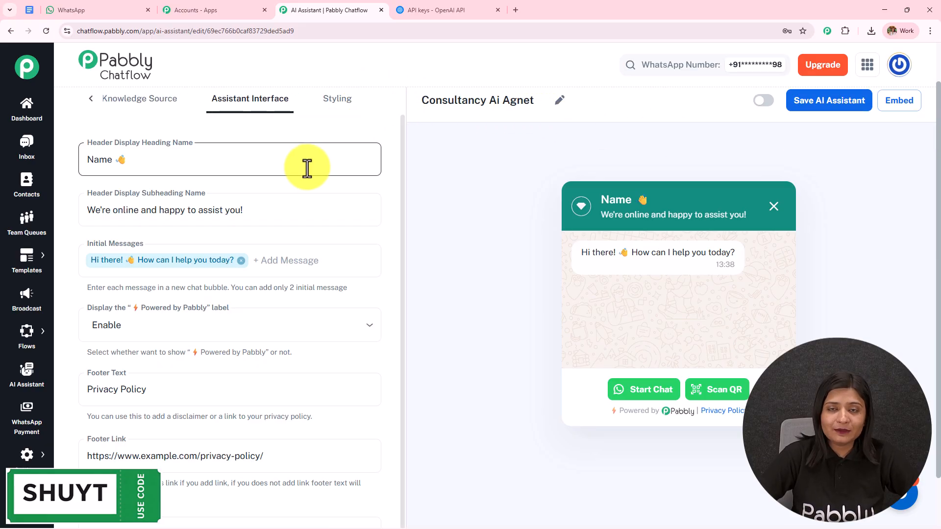
click(333, 103)
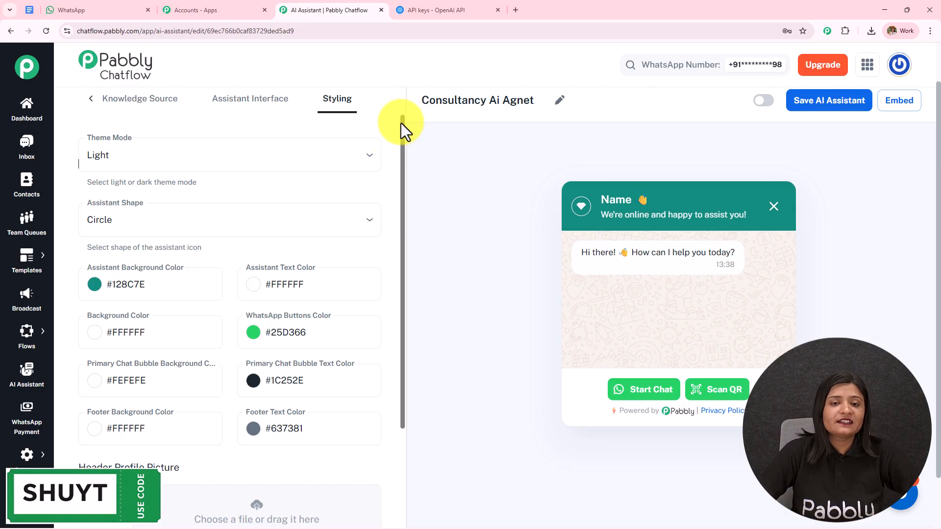
- Try the Dark theme and the Square and Rounded Square assistant shapes, returning to the Circle shape and Light theme
click(198, 166)
click(178, 208)
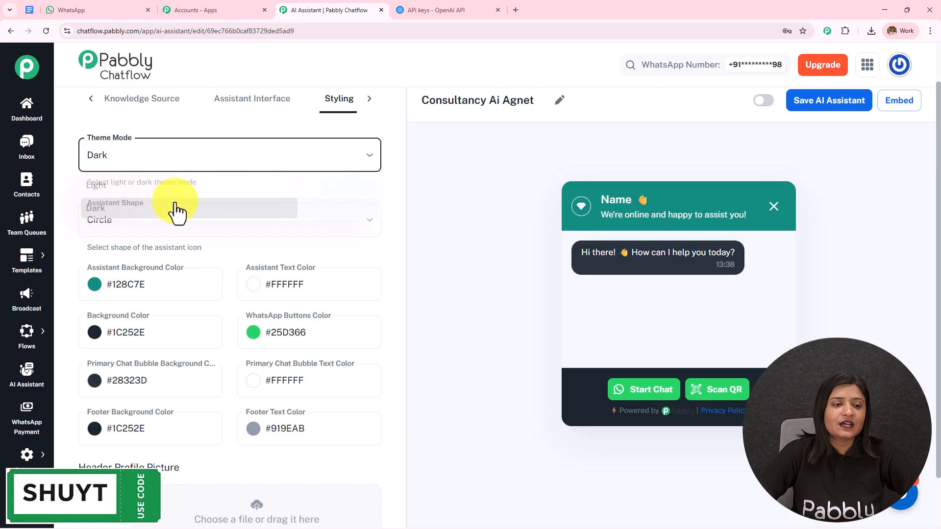
click(176, 216)
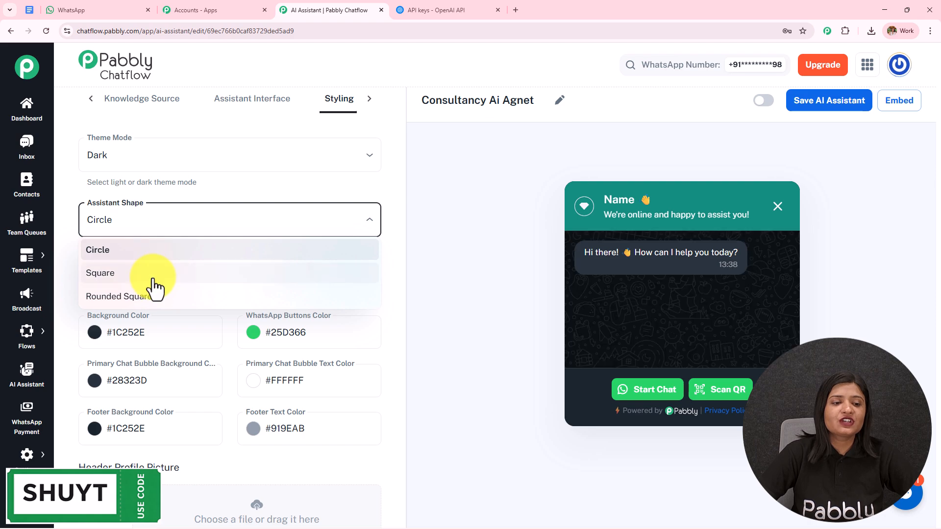
click(155, 280)
click(162, 227)
click(157, 297)
click(164, 233)
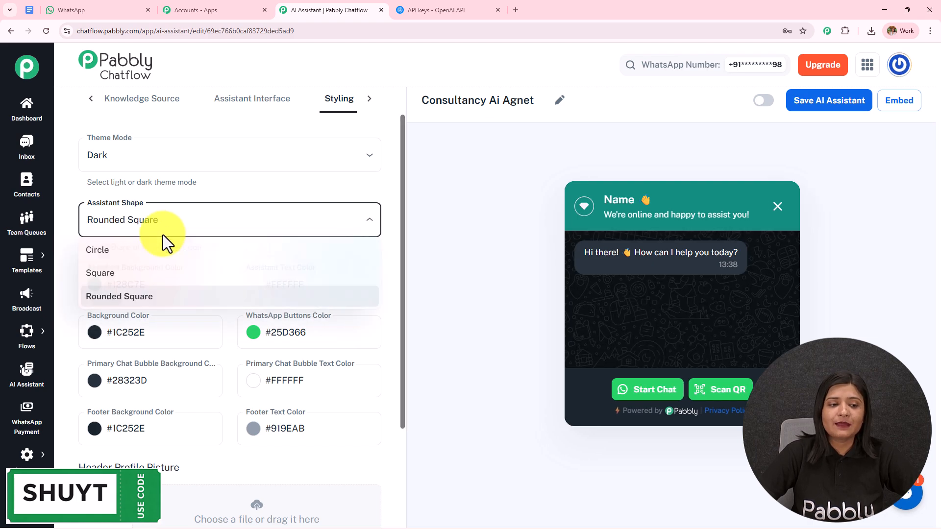
click(157, 251)
click(143, 159)
click(143, 184)
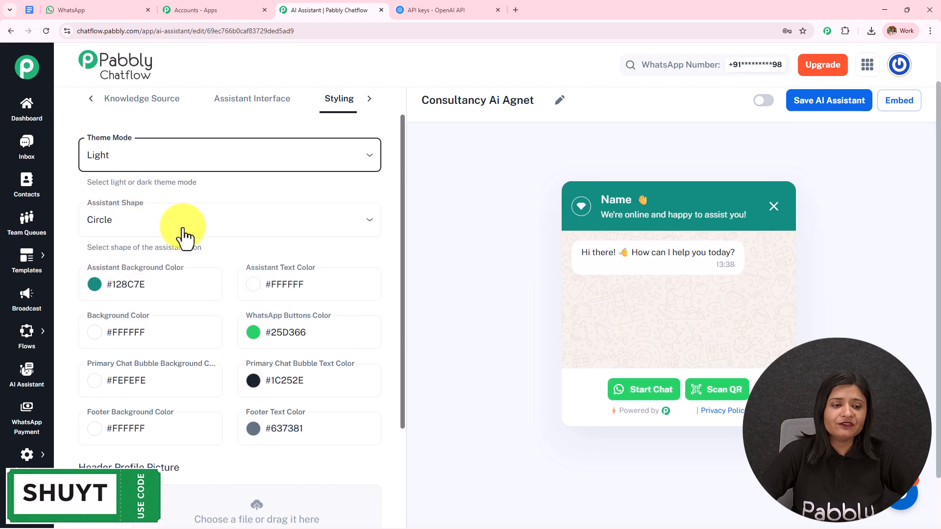
- Examine the assistant's color settings and the header profile, assistant profile and background picture options without uploading a file
scroll(184, 240, down, 2)
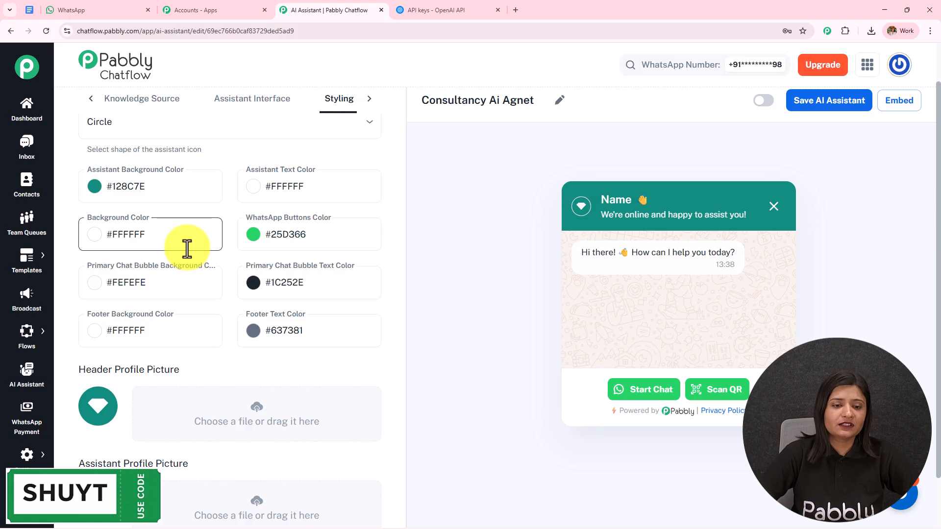
scroll(187, 248, down, 2)
scroll(196, 265, up, 3)
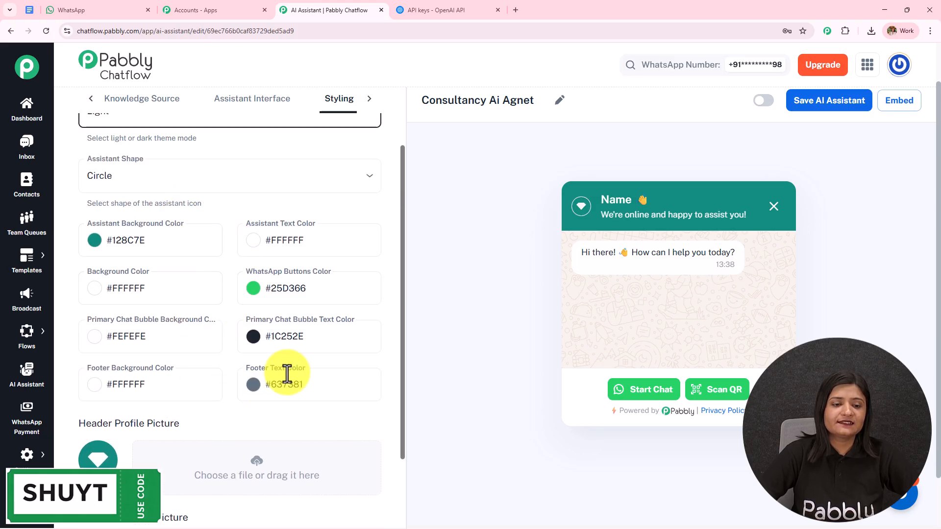
scroll(292, 308, down, 3)
scroll(206, 323, down, 1)
drag(74, 222, 245, 218)
drag(76, 310, 227, 321)
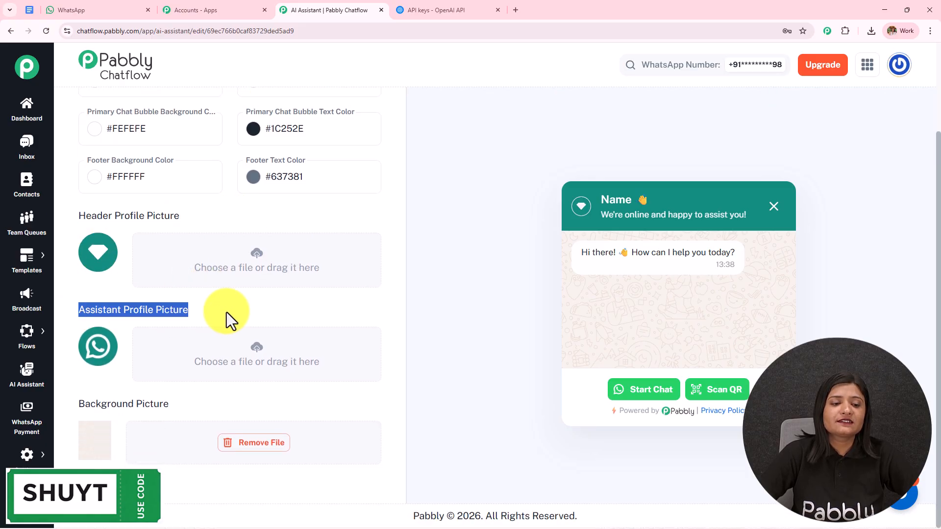
drag(84, 405, 242, 405)
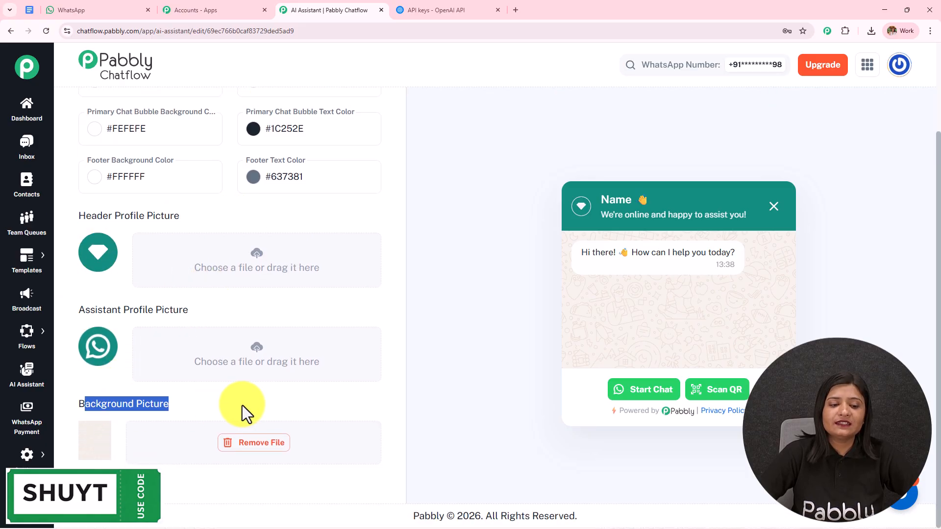
click(258, 264)
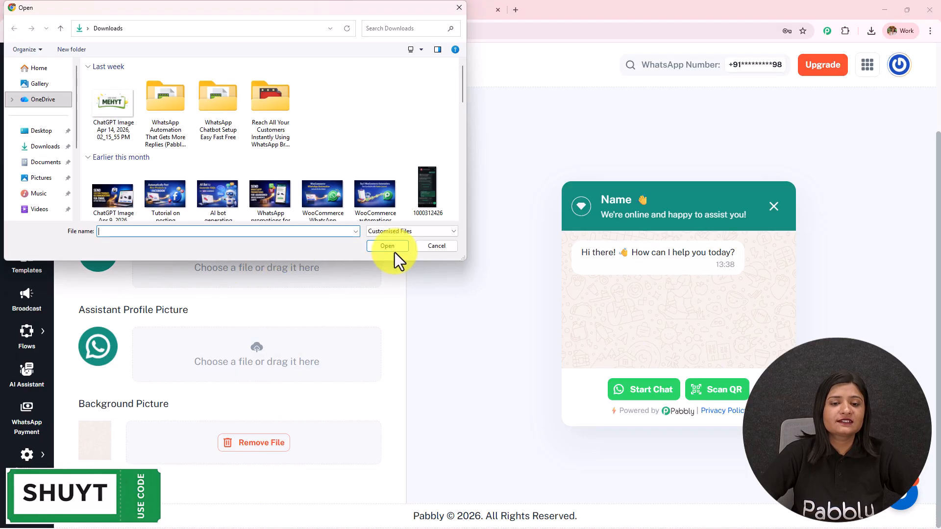
click(431, 248)
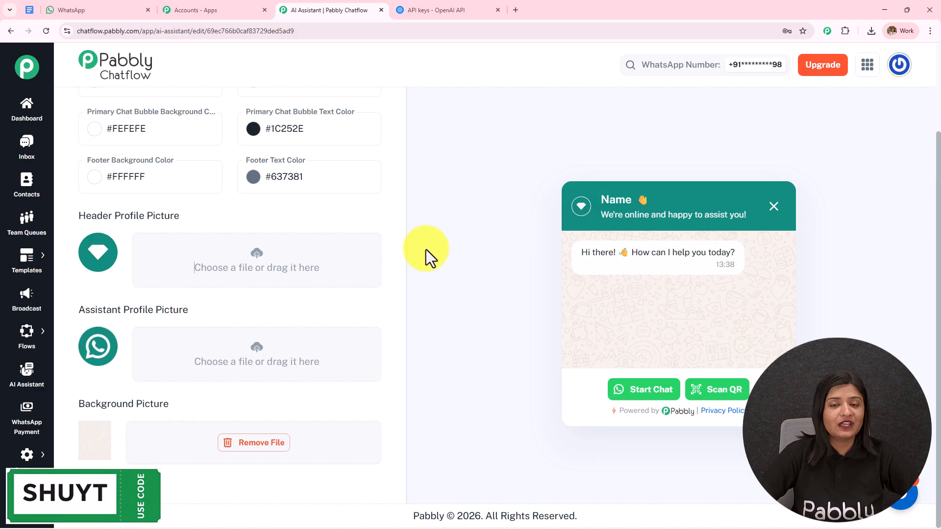
- Activate the consultancy AI assistant and save it
scroll(925, 178, up, 2)
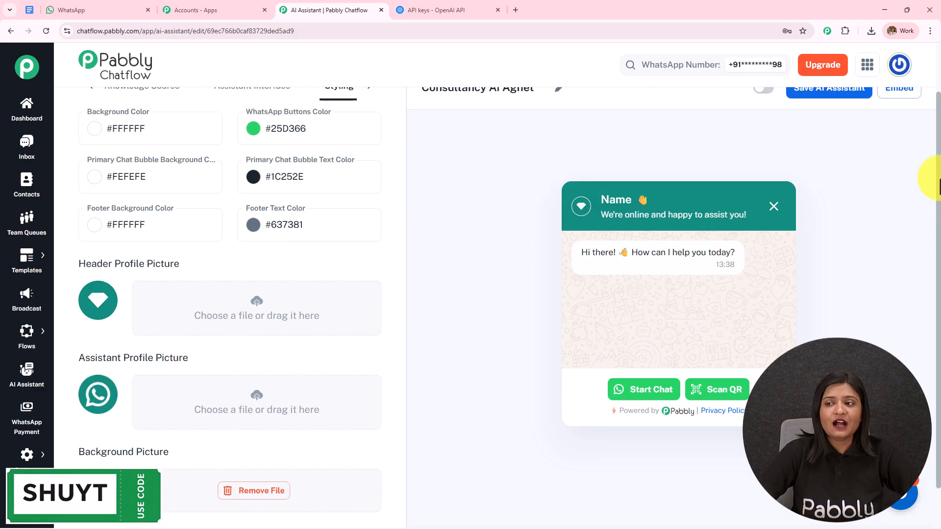
click(768, 106)
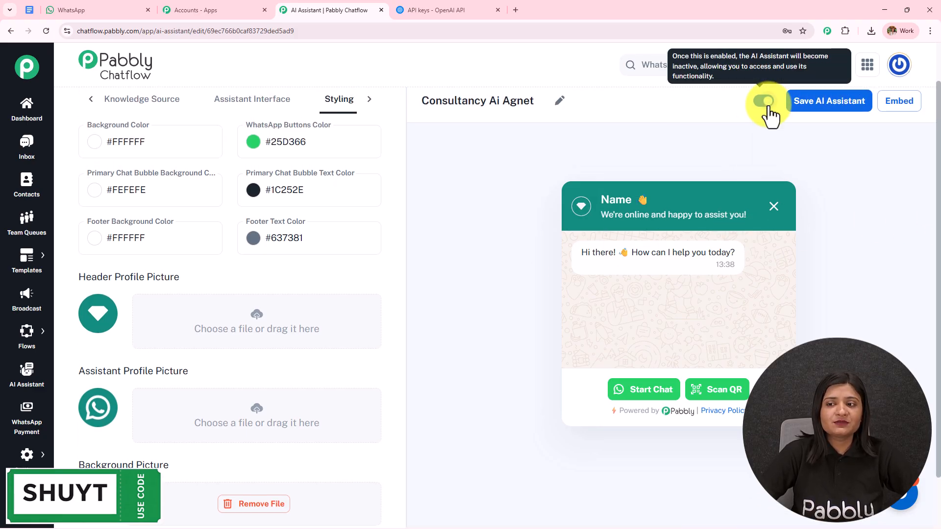
click(830, 108)
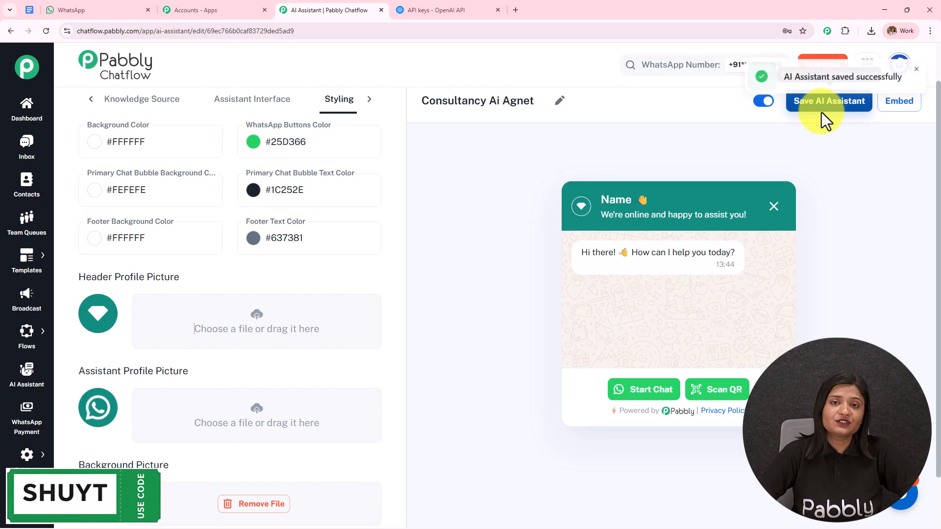
- View the assistant's embed script, select all of its code and close it
click(898, 102)
click(391, 315)
key(ctrl+a)
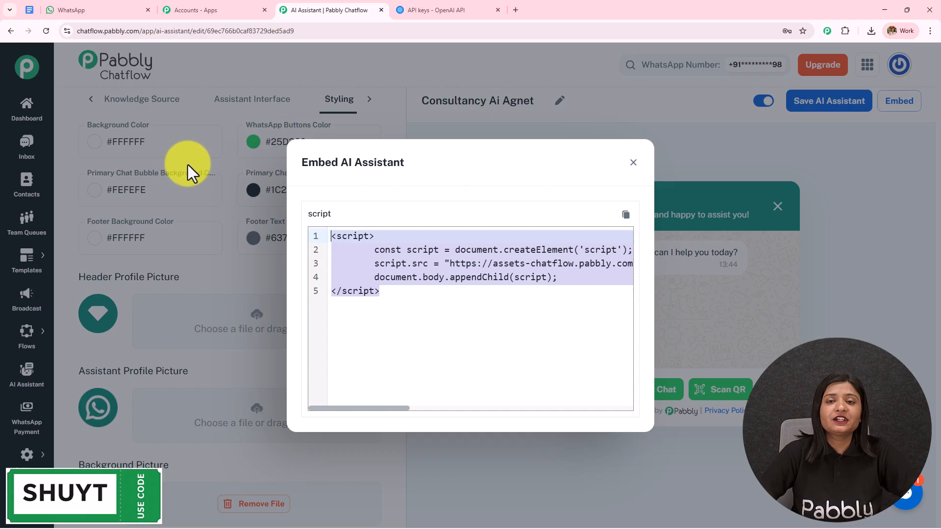
click(634, 165)
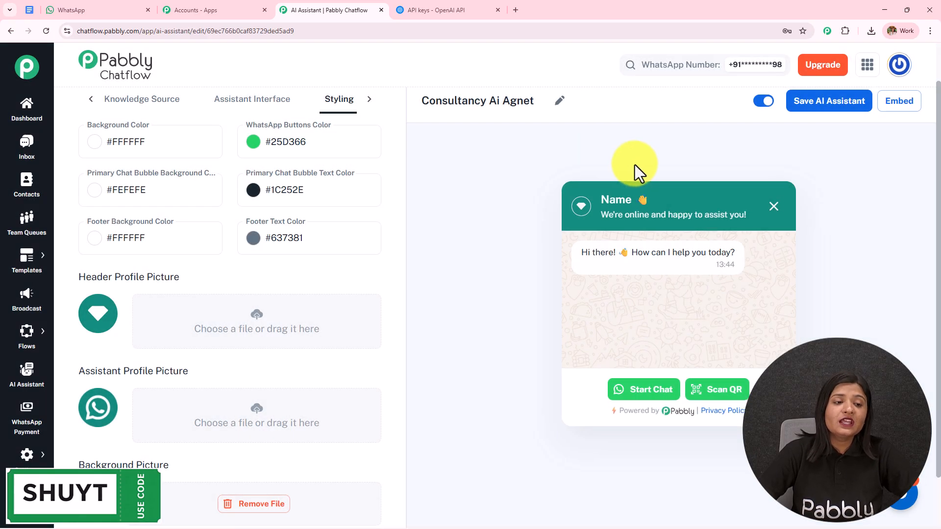
- Assign the Test chat in the inbox to the Consultancy Ai Agent assistant and check the name against the assistant's edit page
click(24, 149)
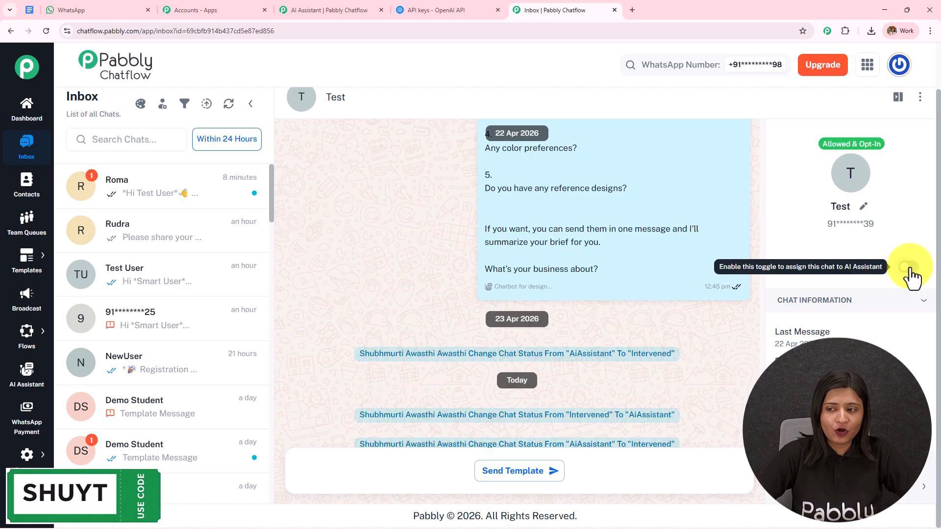
click(910, 269)
click(434, 247)
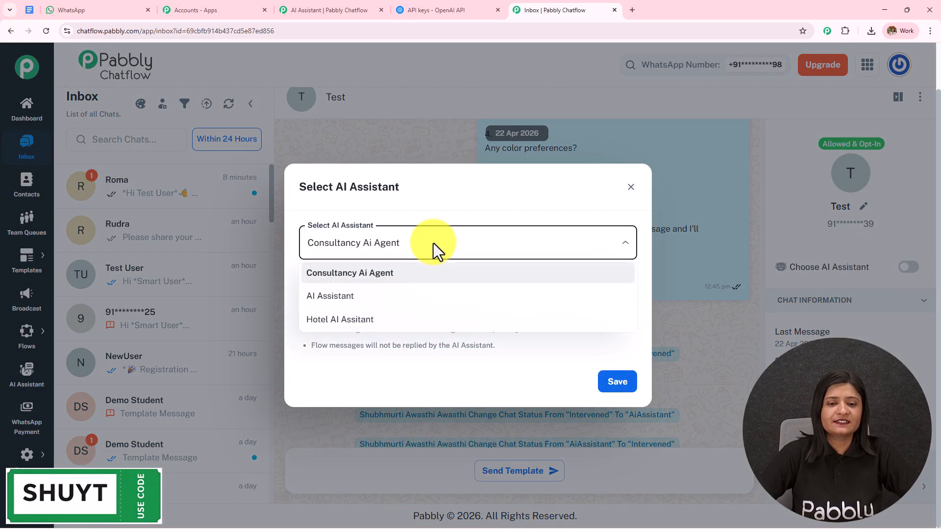
click(414, 275)
click(609, 383)
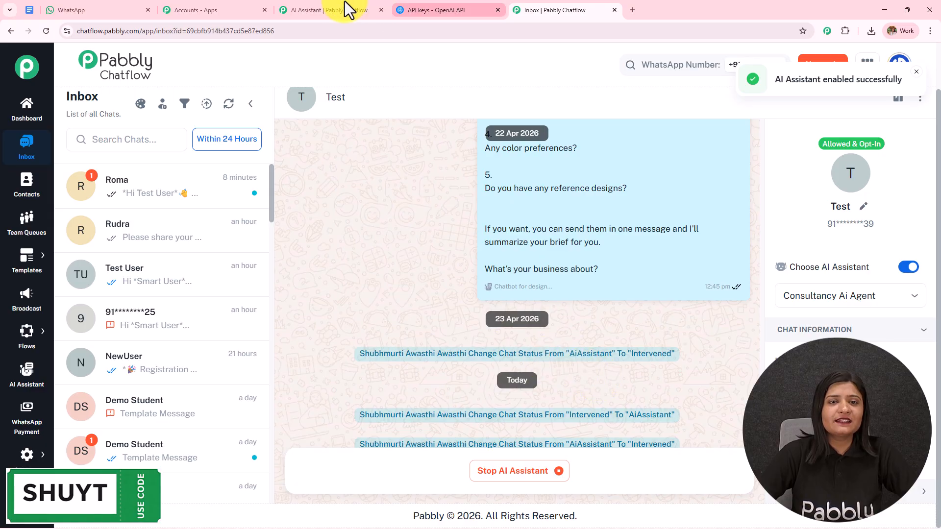
click(339, 5)
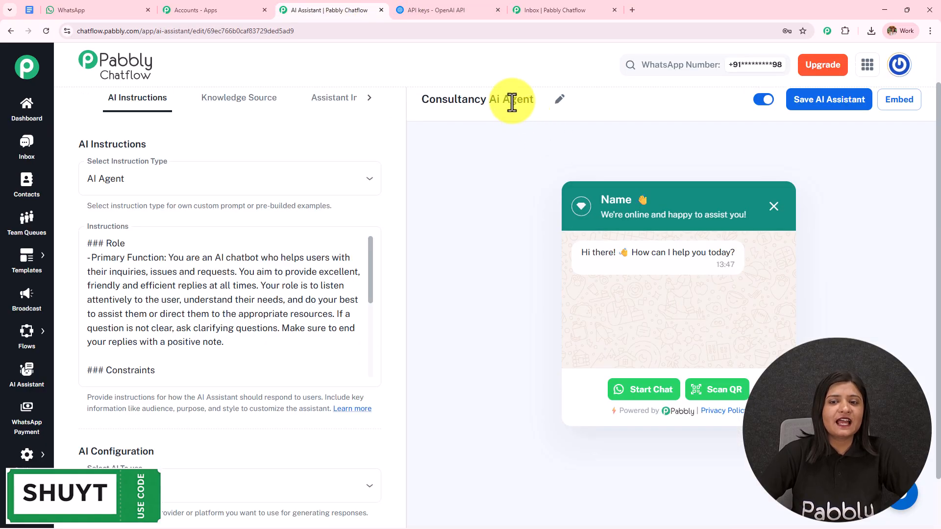
click(558, 10)
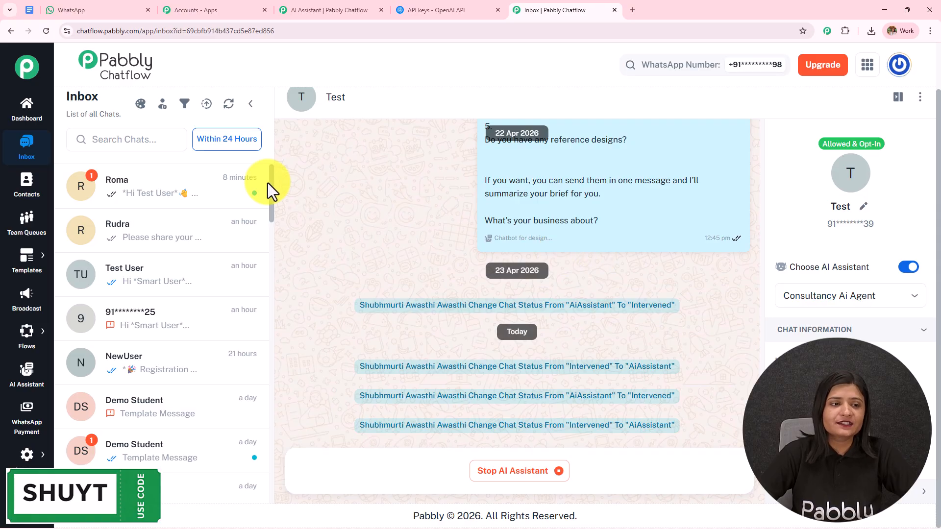
- Open the Inbox Settings in a separate browser tab and go to the AI Auto-Reply Settings section
mouse_move(27, 454)
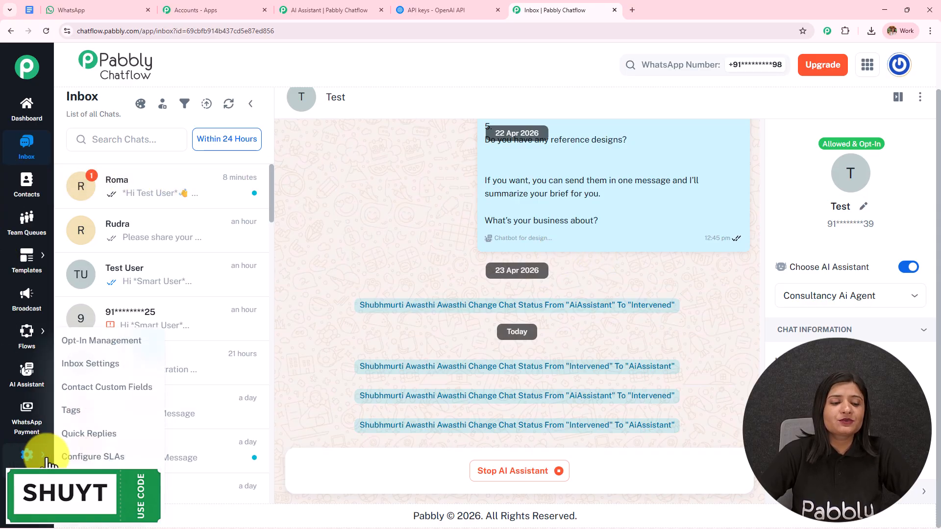
click(101, 365)
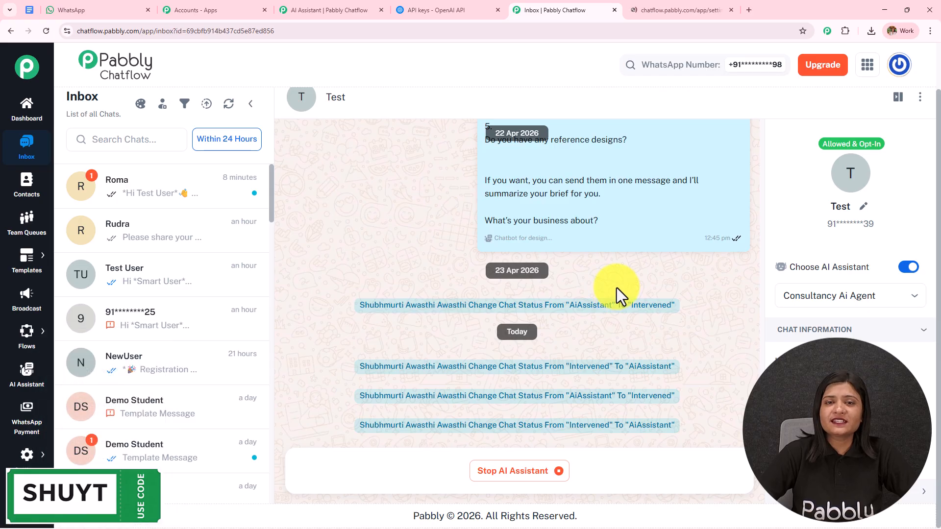
click(647, 10)
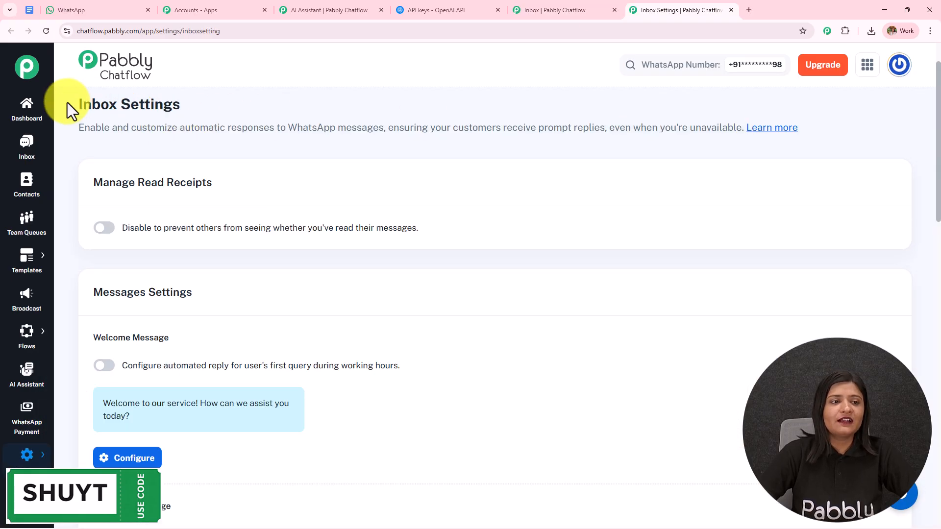
drag(67, 102, 181, 105)
scroll(371, 322, down, 20)
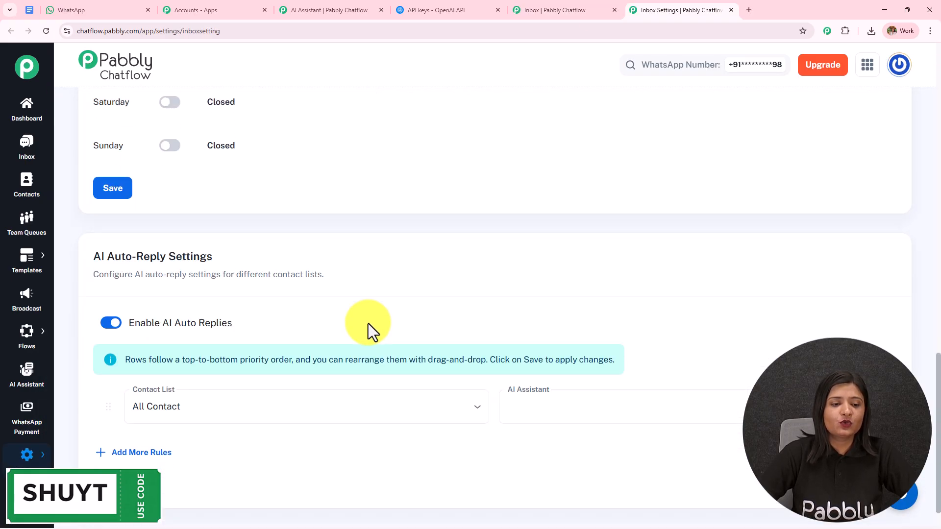
scroll(369, 323, down, 1)
drag(94, 213, 286, 209)
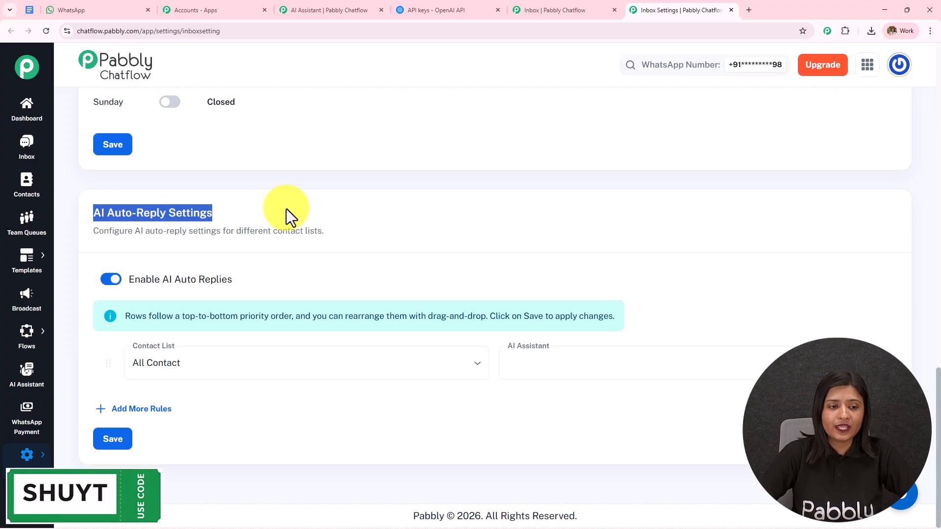
- Set the first AI auto-reply rule to the contact list "new list" with Consultancy Ai Agent as its assistant
click(204, 370)
click(199, 392)
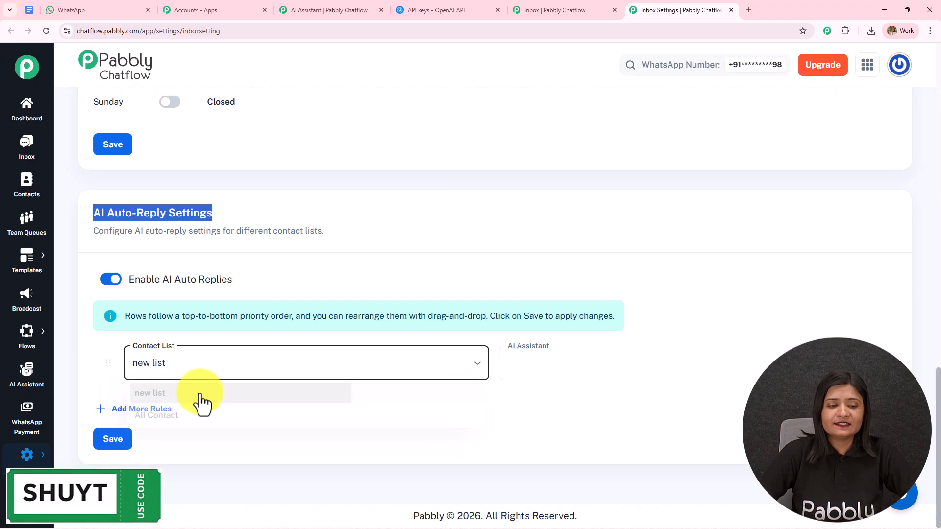
click(574, 379)
click(571, 397)
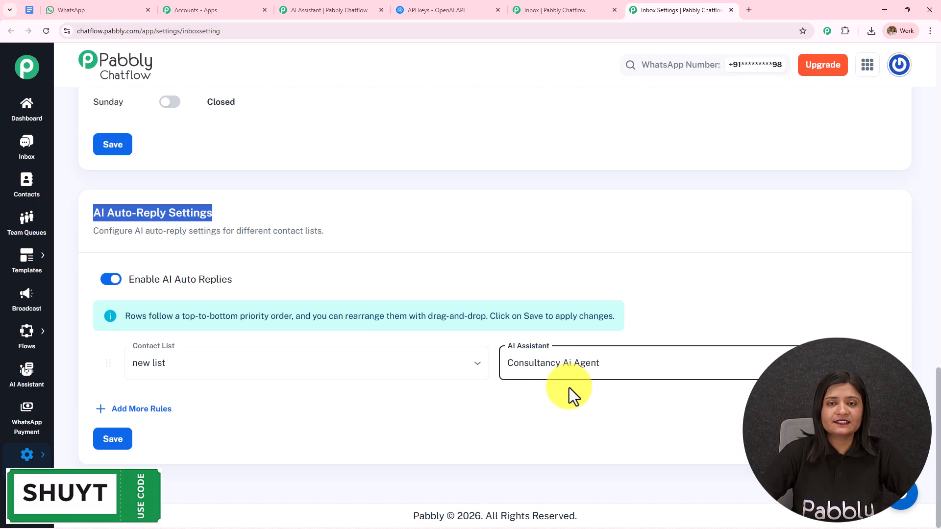
- Add a second AI auto-reply rule for the All Contact list with AI Assistant as its assistant
click(139, 410)
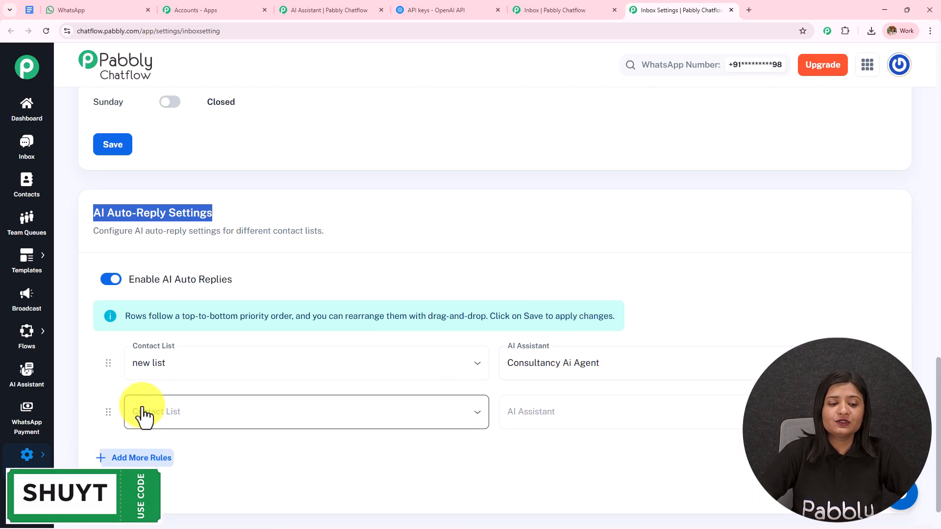
click(205, 412)
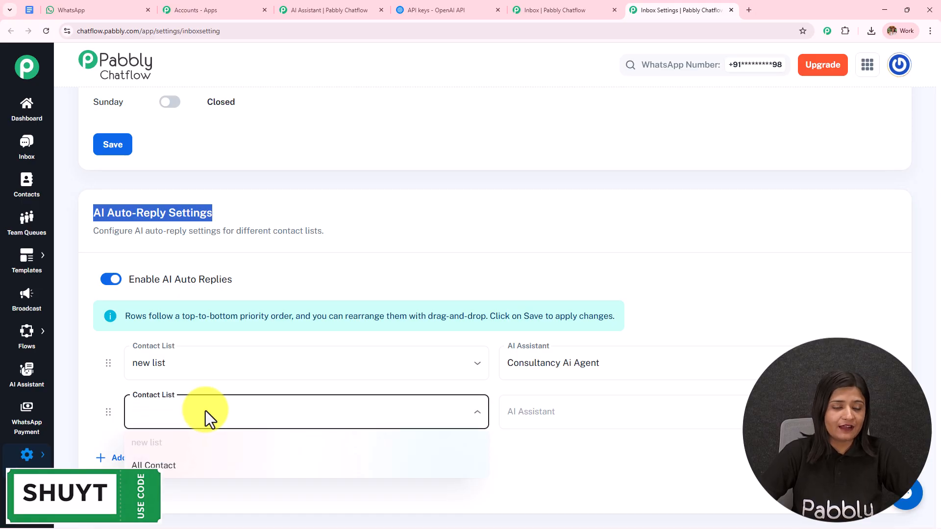
click(198, 464)
click(568, 421)
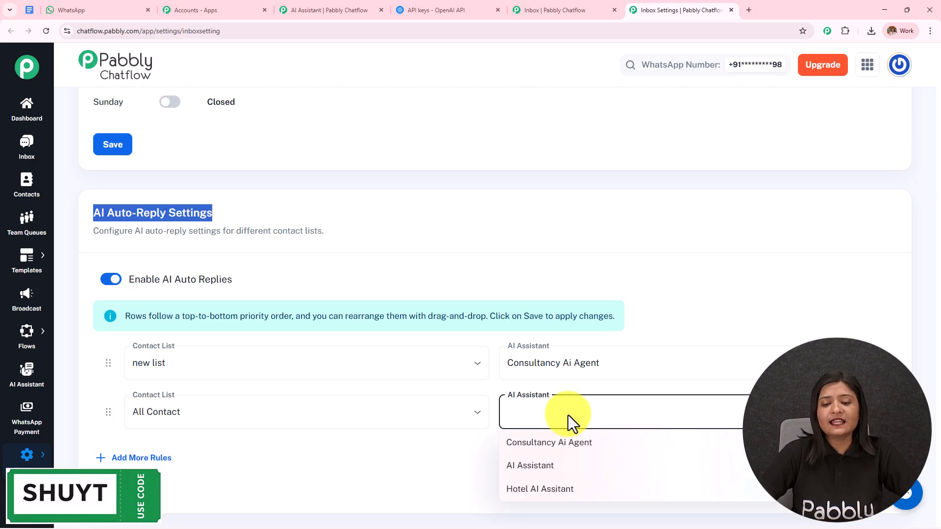
click(564, 469)
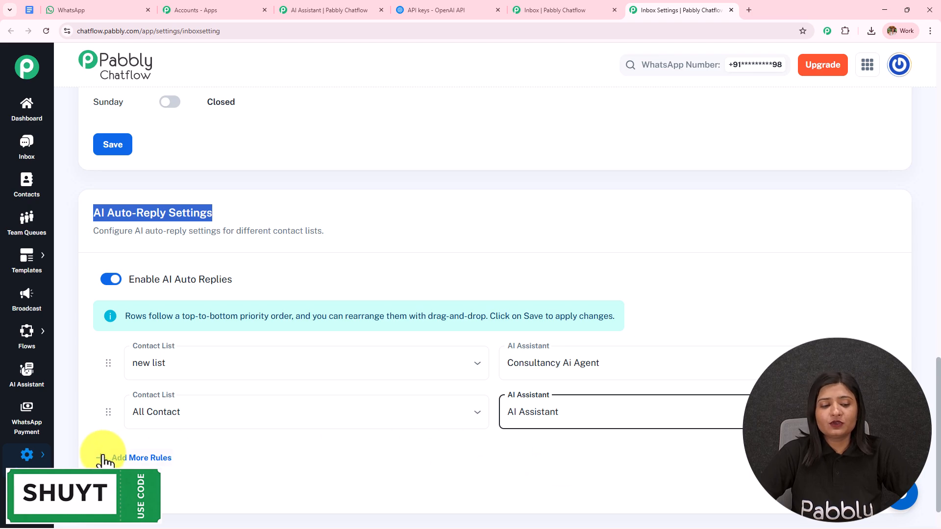